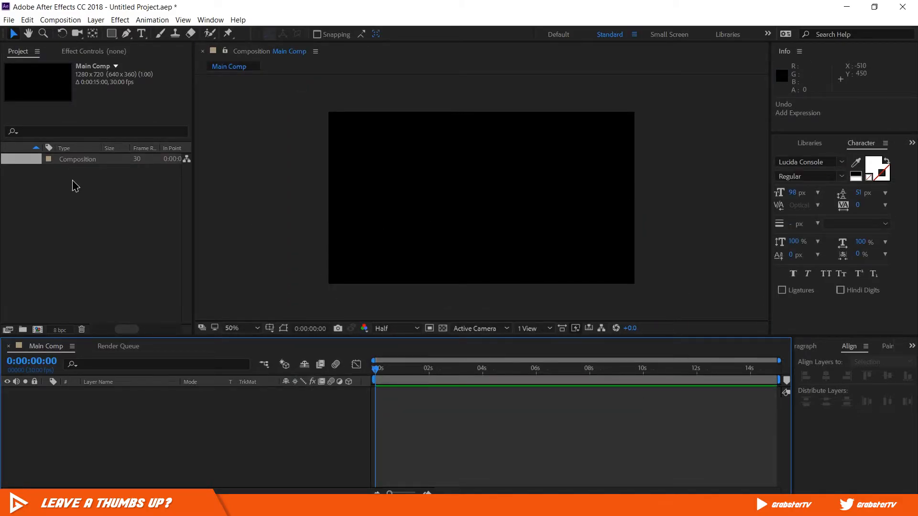
- Import the B-Roll.mp4 video file and add it as a layer in the Main Comp timeline
left_click(7, 21)
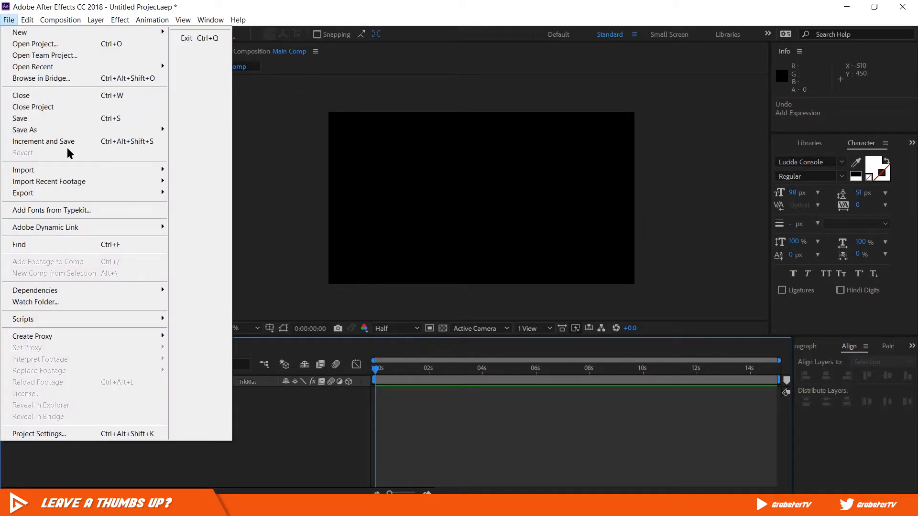
mouse_move(92, 170)
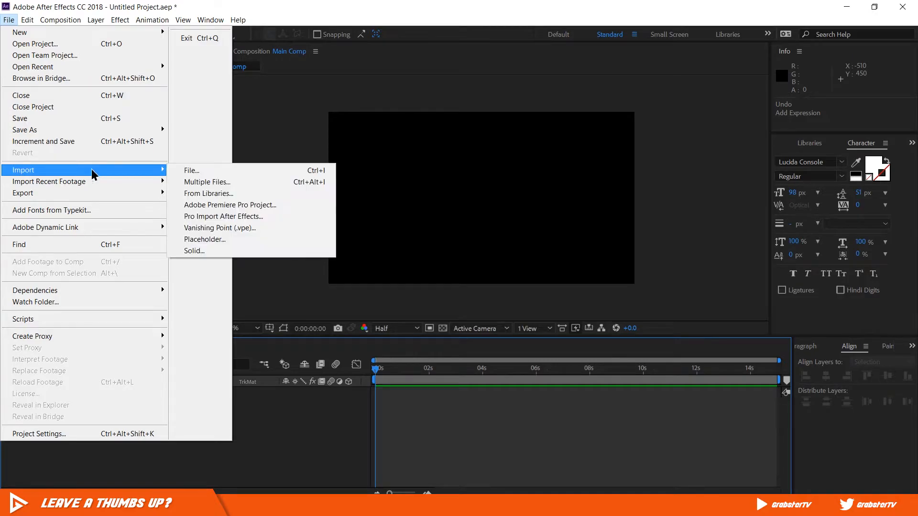
left_click(304, 171)
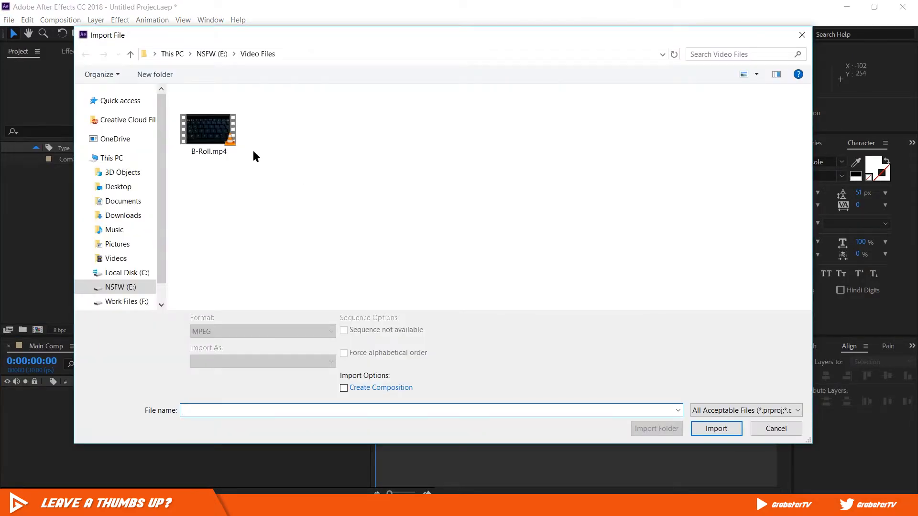
left_click(212, 129)
left_click(707, 429)
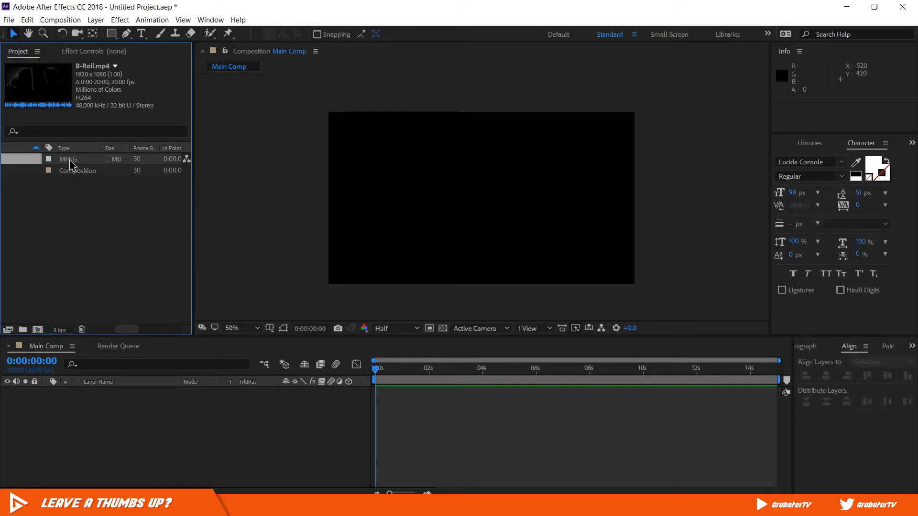
left_click_drag(70, 160, 103, 247)
left_click_drag(114, 414, 113, 413)
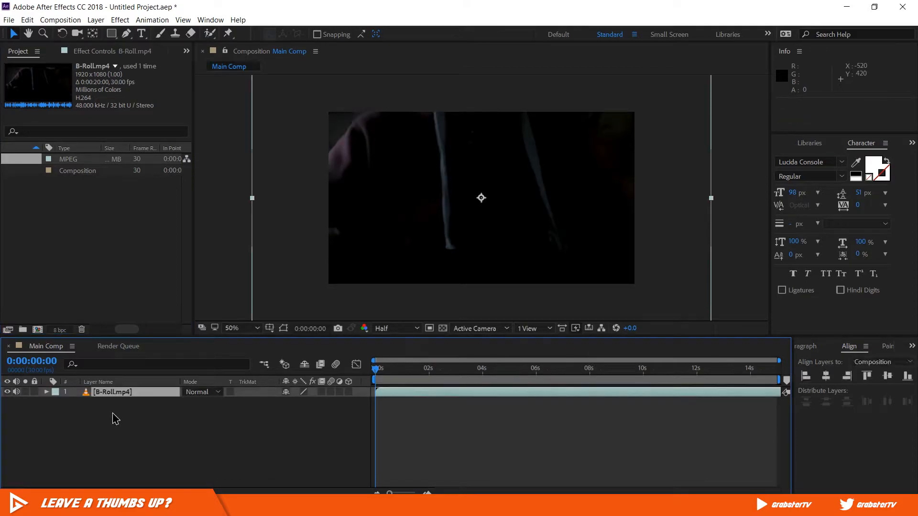
- Scale the B-Roll.mp4 layer down proportionally until it just covers the composition frame, and lock the layer
scroll(445, 206, "down", 2)
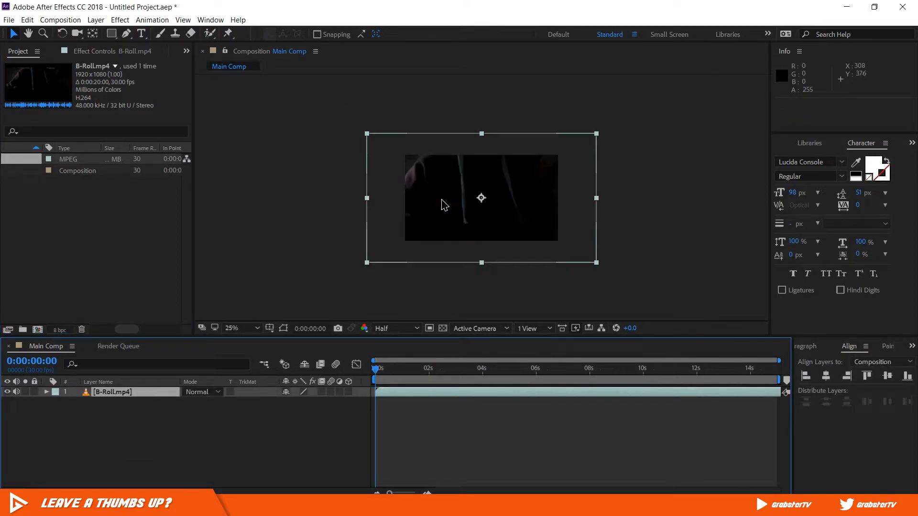
left_click_drag(364, 197, 401, 204)
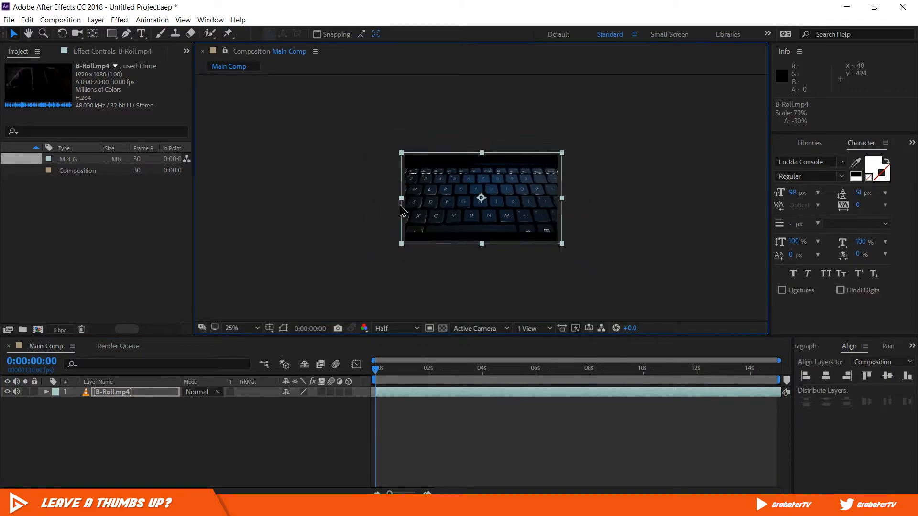
scroll(478, 186, "up", 2)
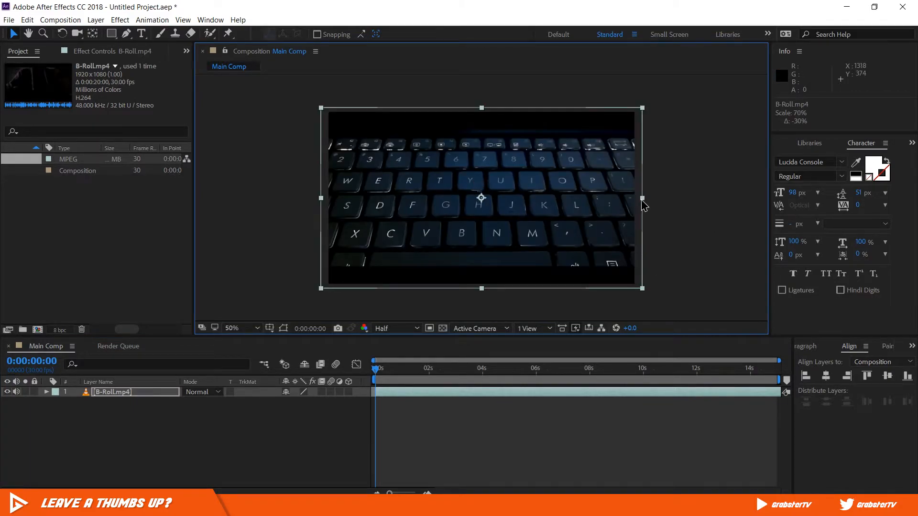
left_click_drag(643, 205, 640, 205)
left_click(679, 196)
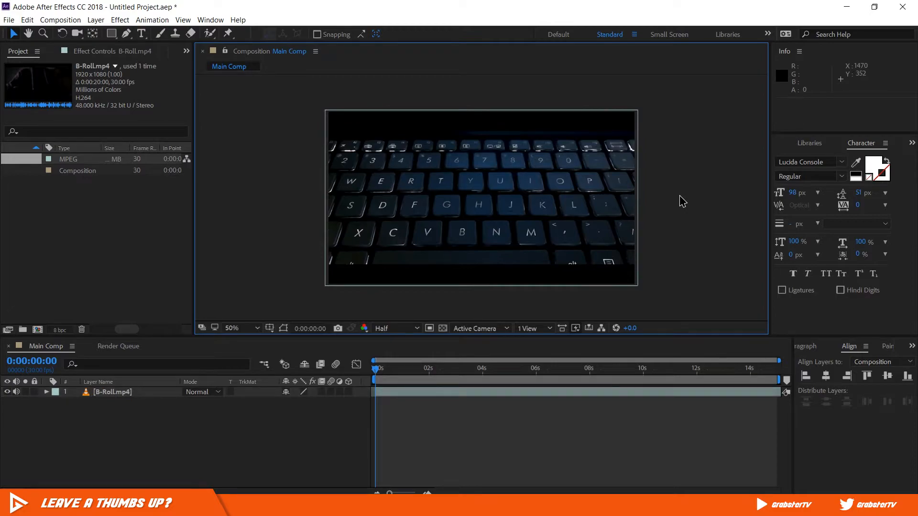
left_click(35, 392)
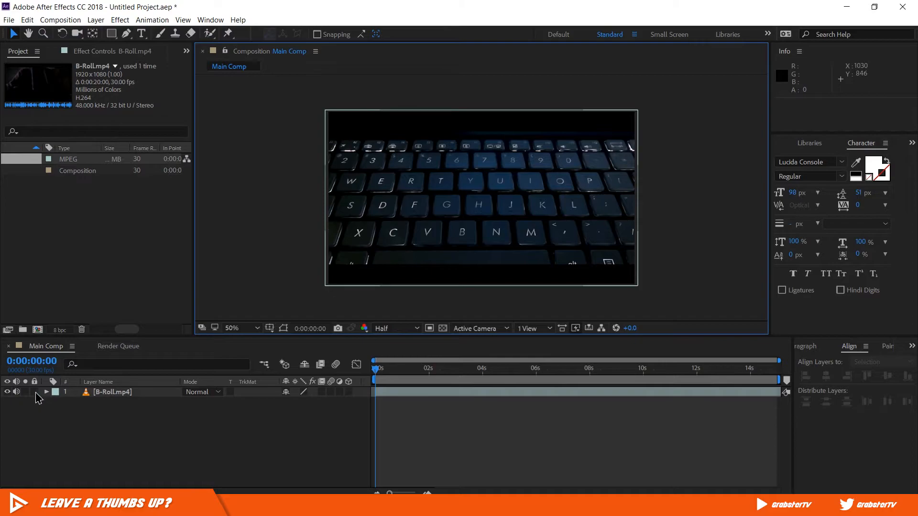
left_click(34, 392)
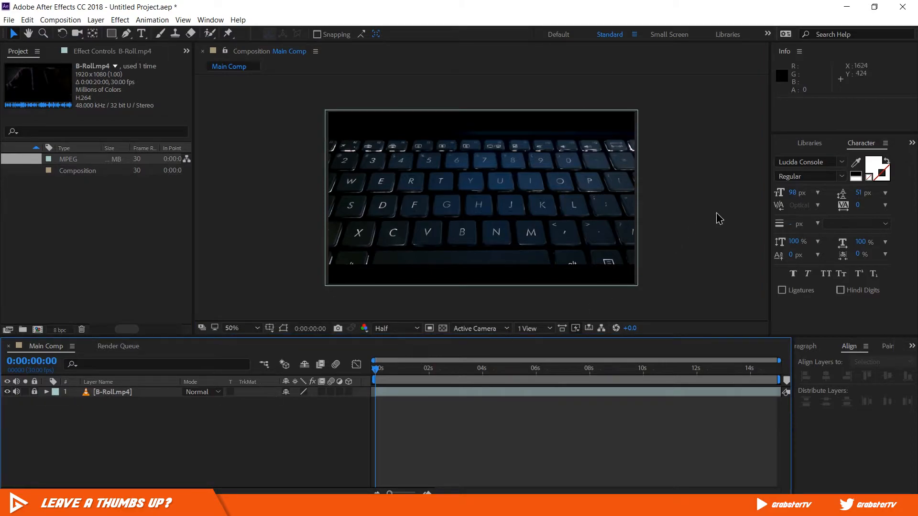
- Show the paragraph settings, and set the text font to Nexa Bold with All Caps enabled
left_click(211, 20)
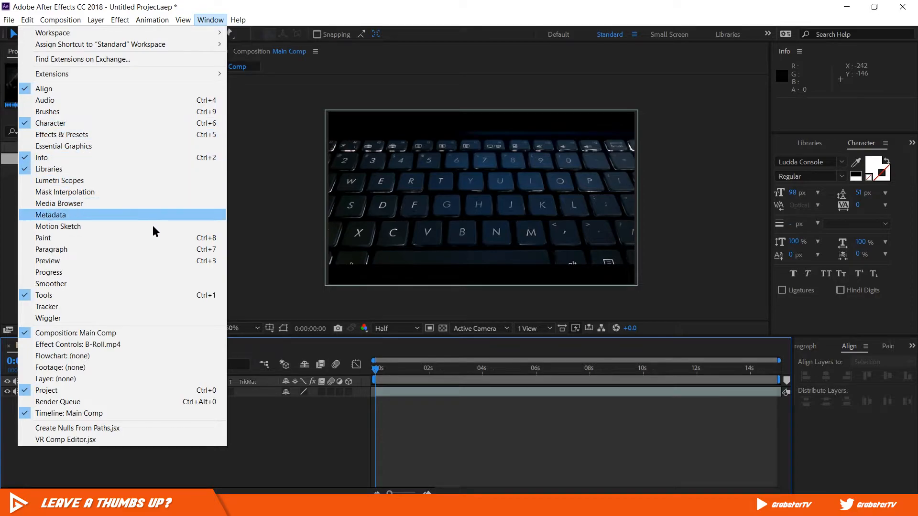
left_click(156, 249)
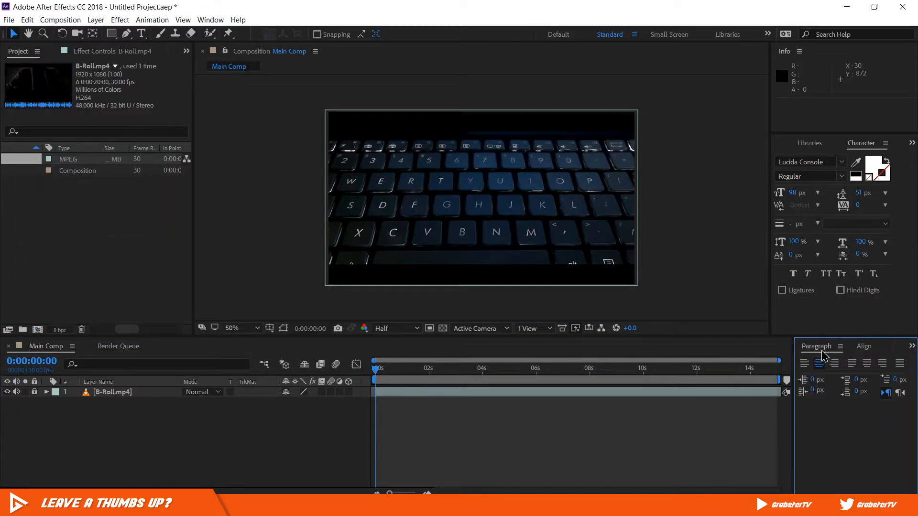
left_click(686, 202)
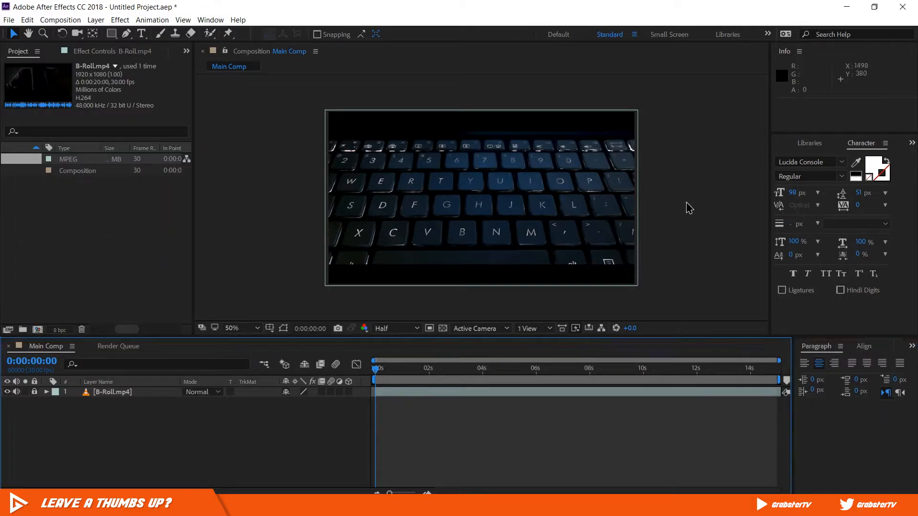
left_click(827, 163)
type("nexa")
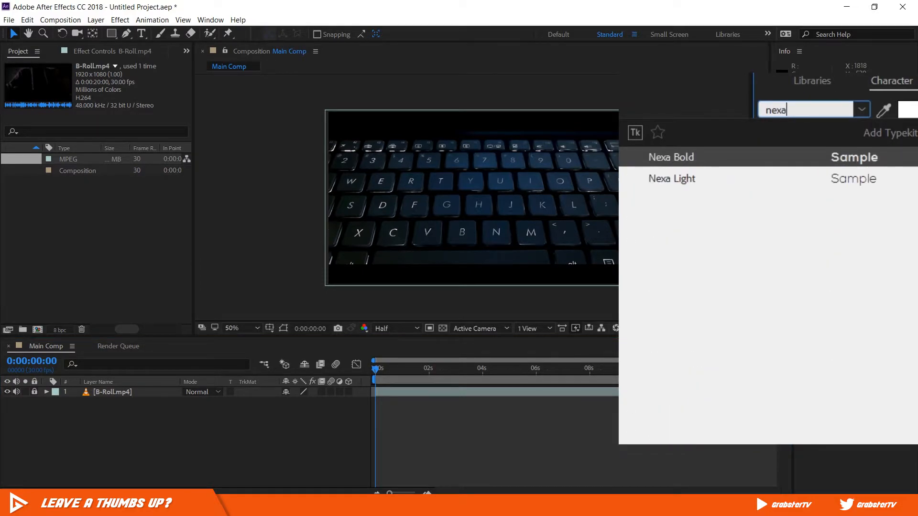
left_click(681, 157)
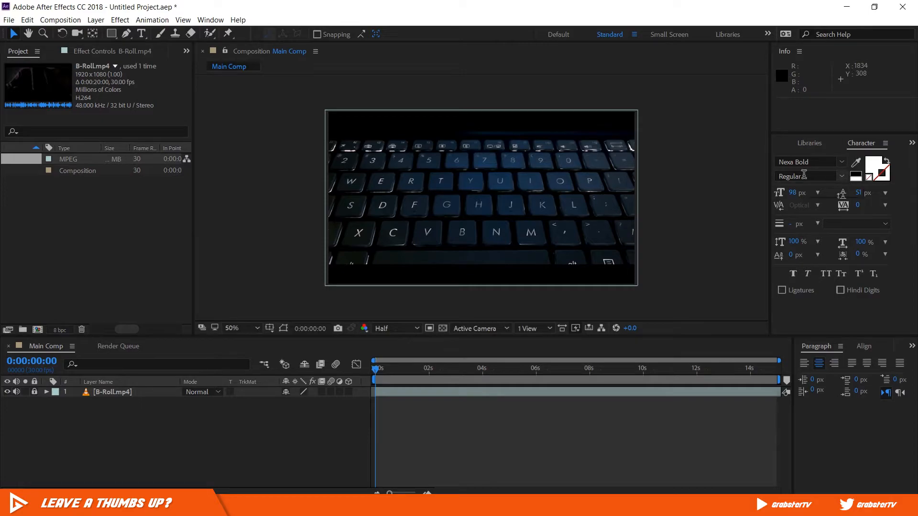
left_click(841, 283)
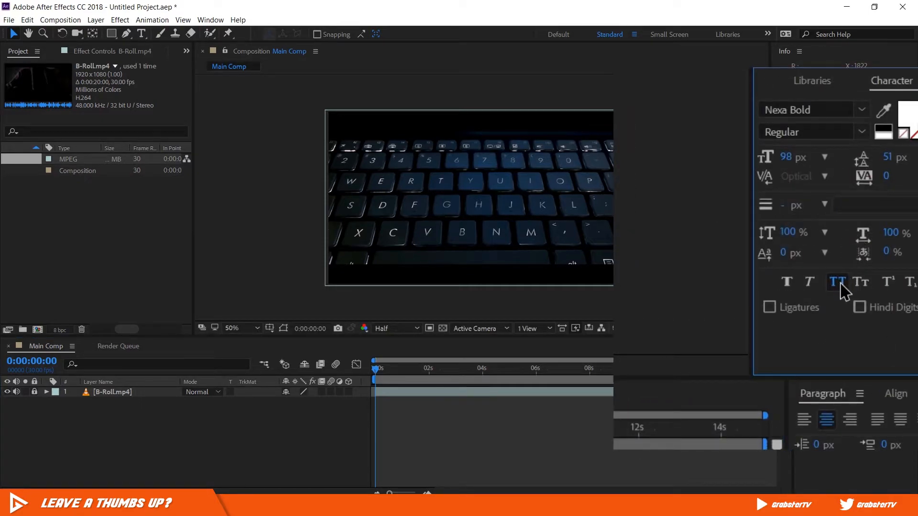
- Add the text "Grabster" near the middle of the composition with centered paragraph alignment
left_click(142, 33)
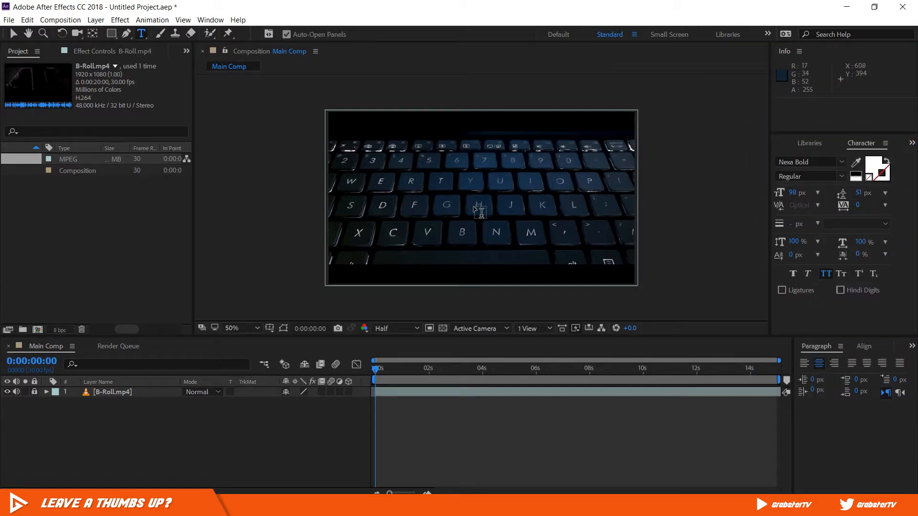
left_click(480, 210)
type("Grabs")
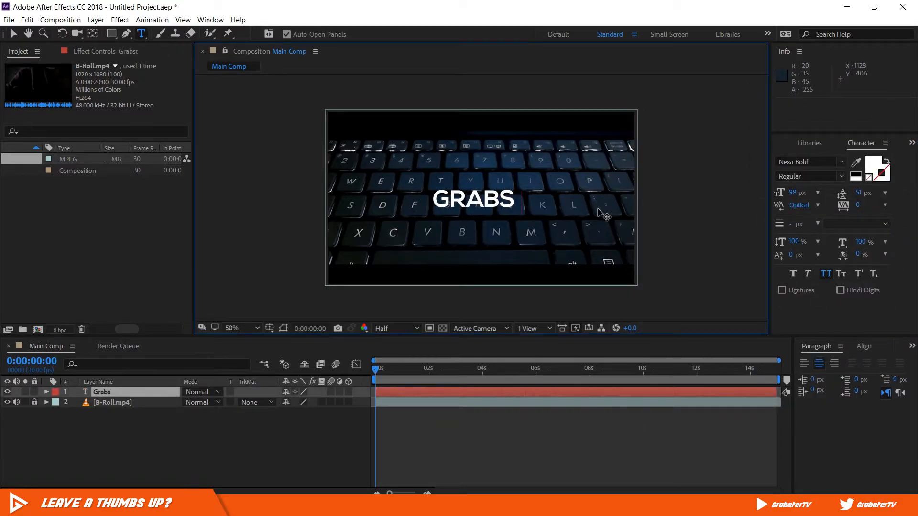
type("ter")
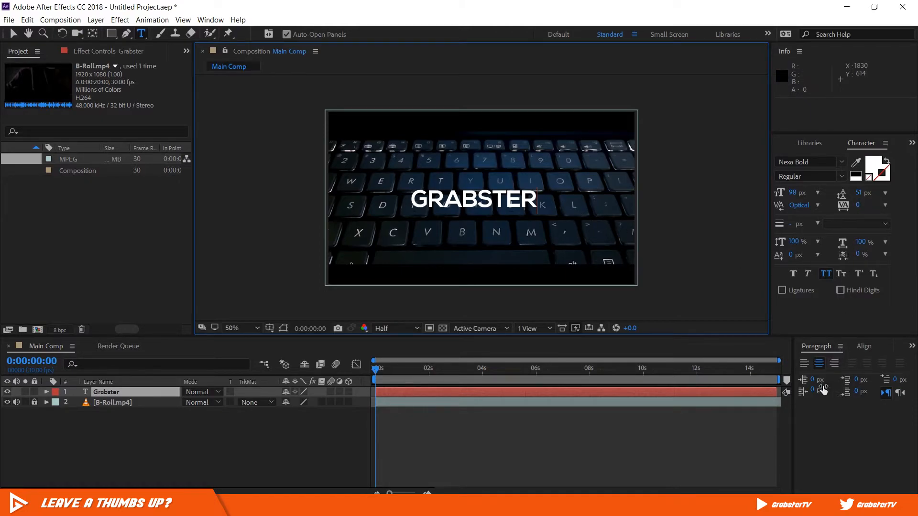
left_click(820, 366)
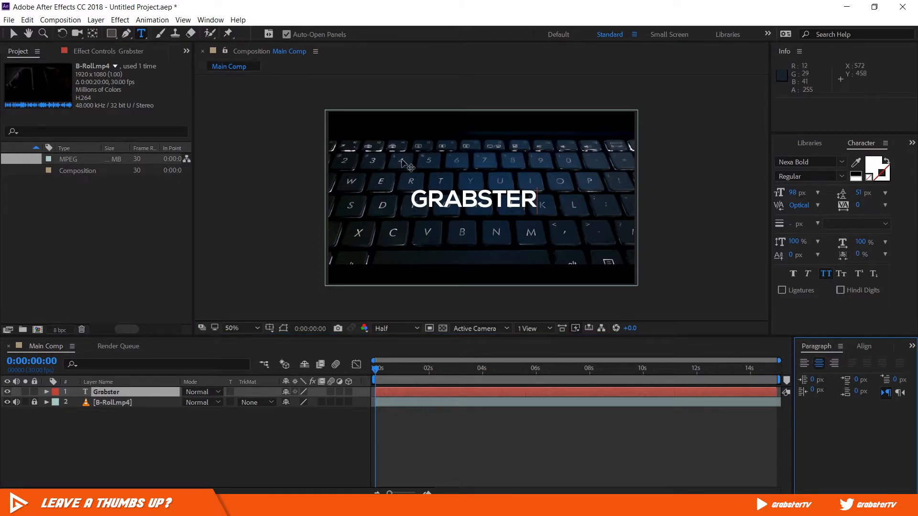
left_click_drag(539, 200, 382, 207)
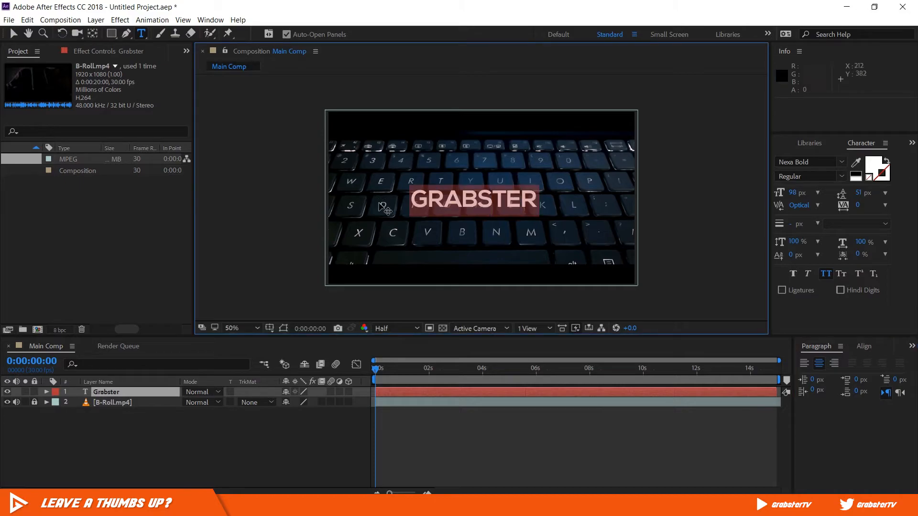
left_click(820, 366)
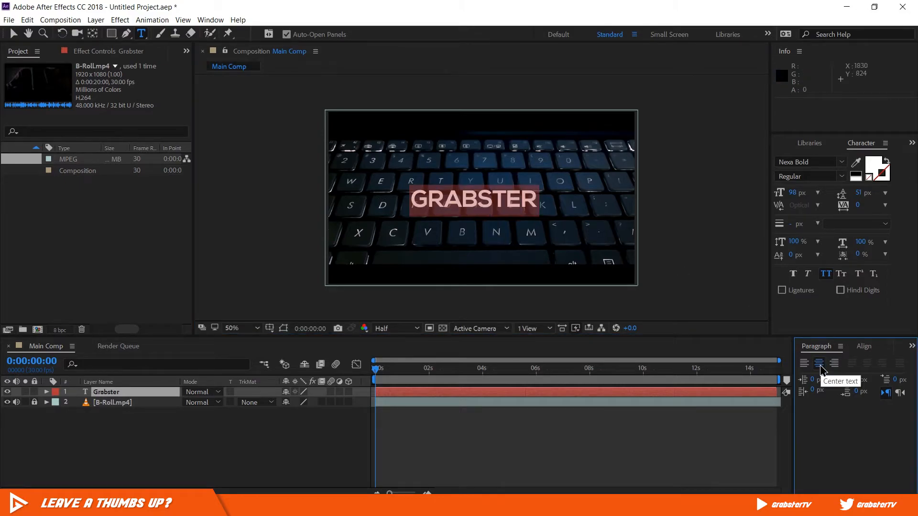
- Try a tracking of 200 on the GRABSTER text, and settle on a tracking of 80
left_click(860, 254)
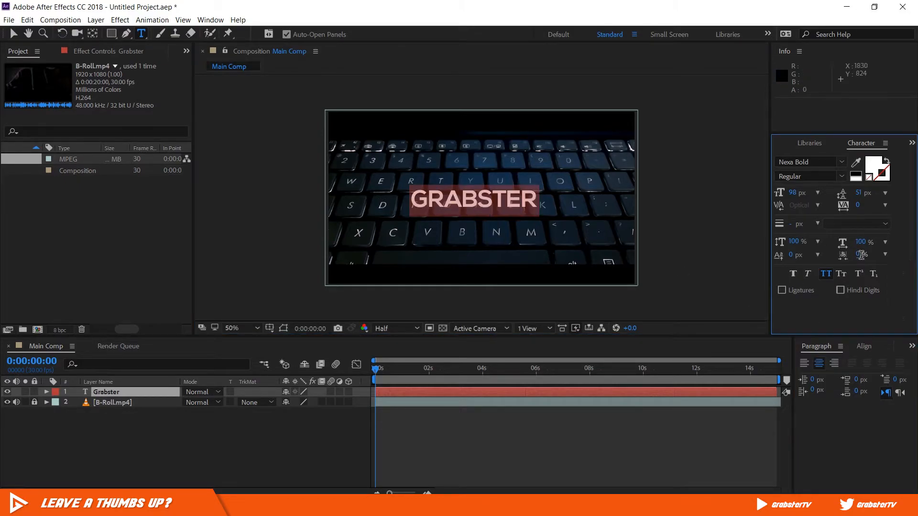
left_click(858, 205)
type("200")
key("Return")
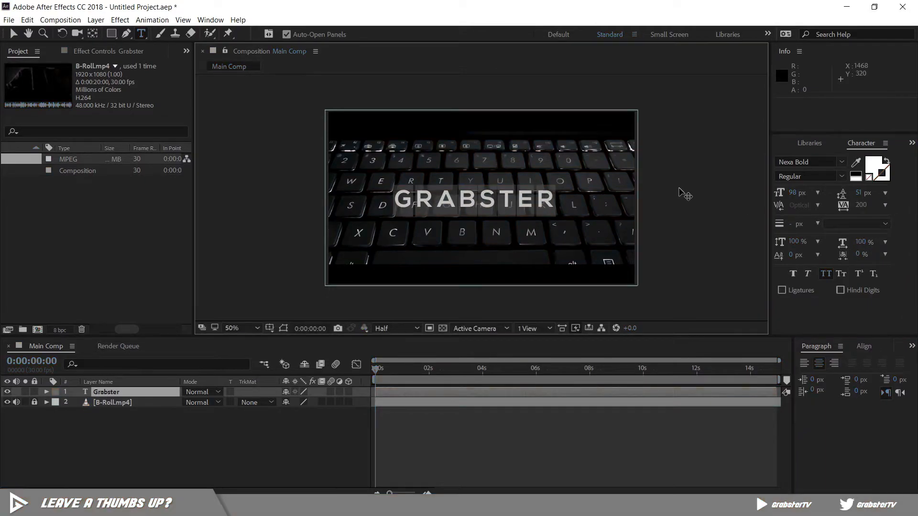
left_click_drag(861, 206, 796, 217)
left_click(487, 201)
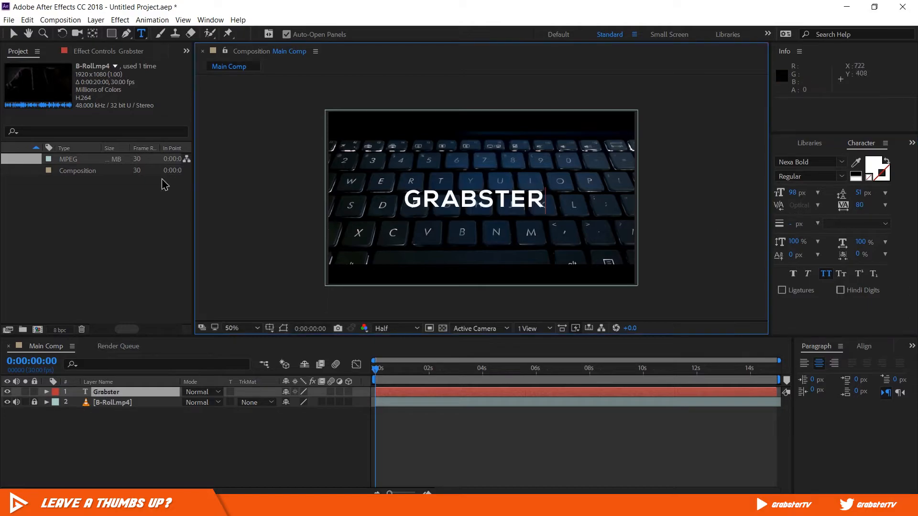
- Align the GRABSTER text layer to the composition's horizontal and vertical center, and deselect it
left_click(13, 34)
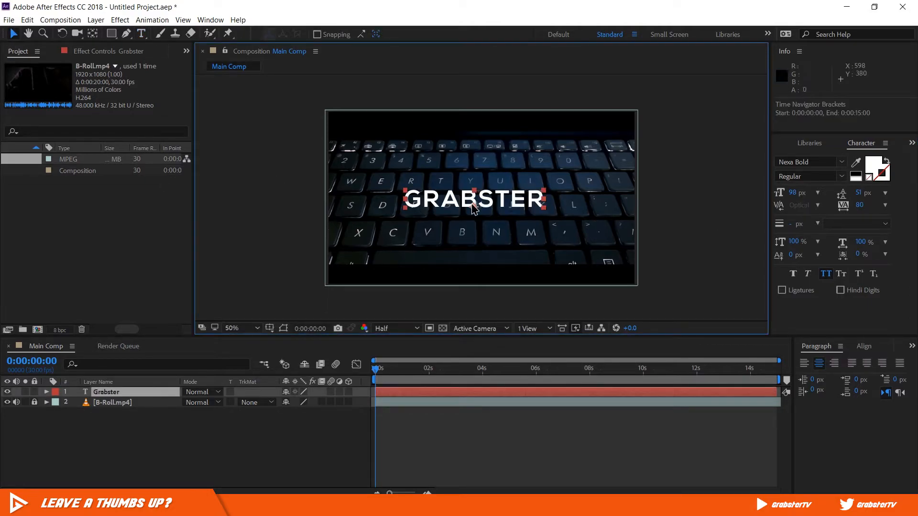
left_click(864, 347)
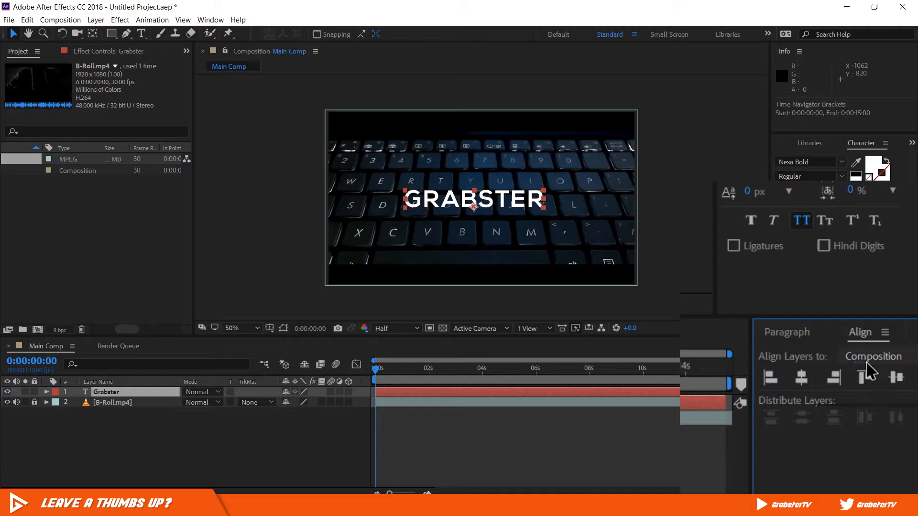
left_click(866, 371)
left_click(871, 392)
left_click(806, 385)
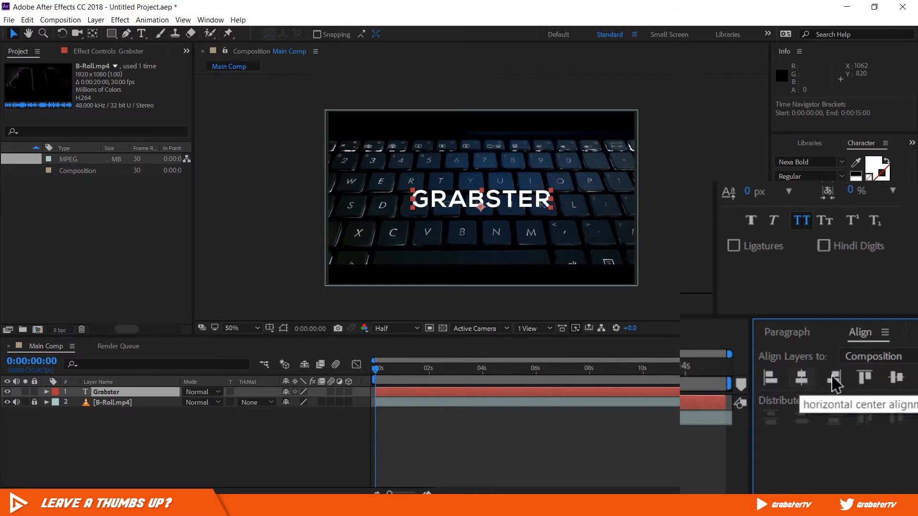
left_click(896, 380)
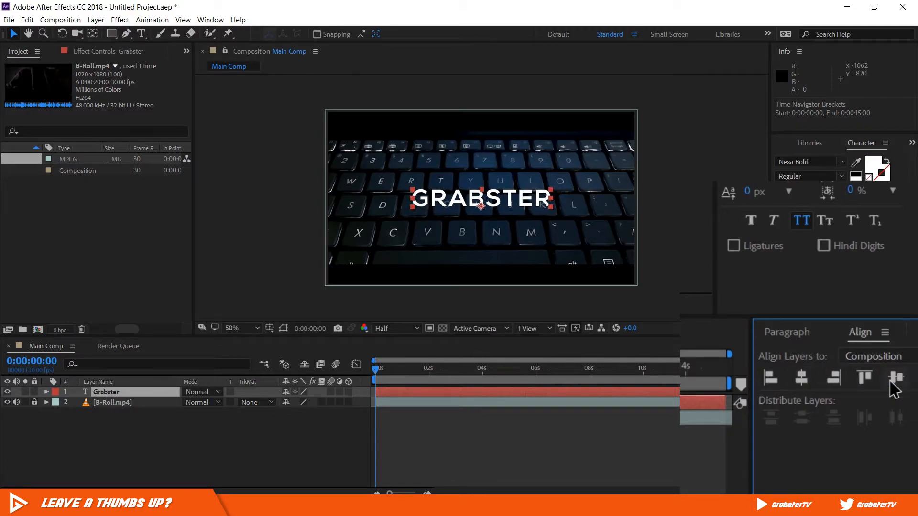
left_click(698, 199)
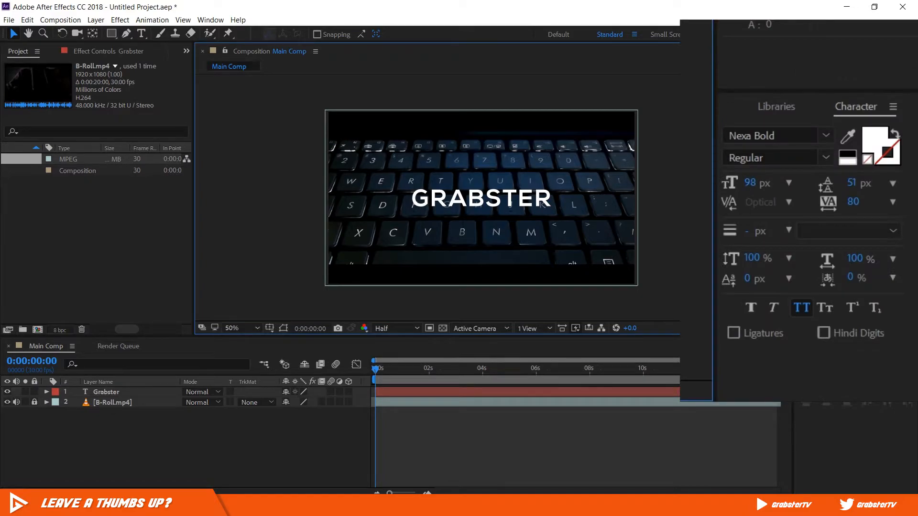
- Swap the GRABSTER text's fill and stroke to get a white outline without fill, and set the stroke width to 5 px
left_click(871, 139)
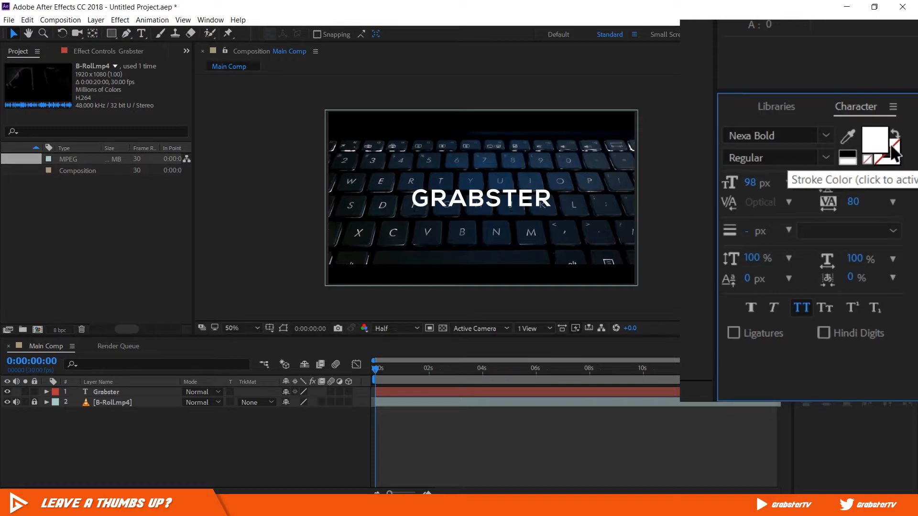
left_click(901, 135)
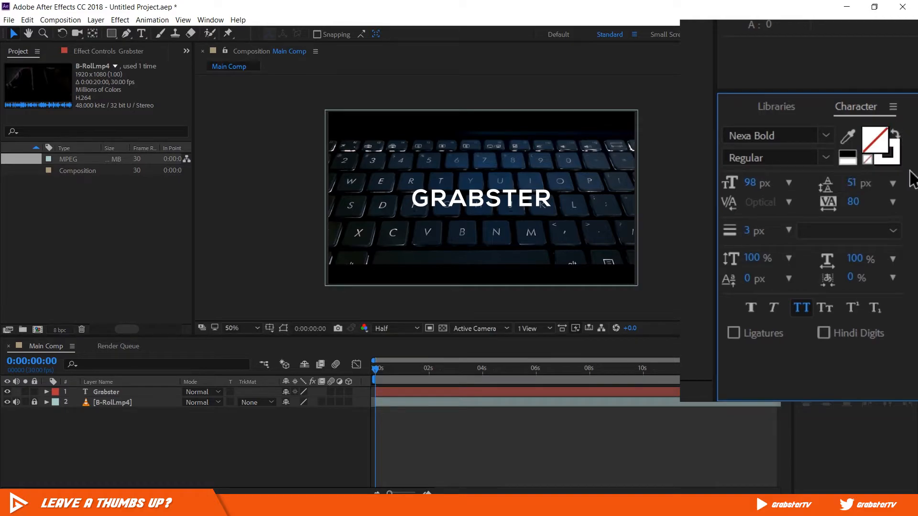
left_click(488, 197)
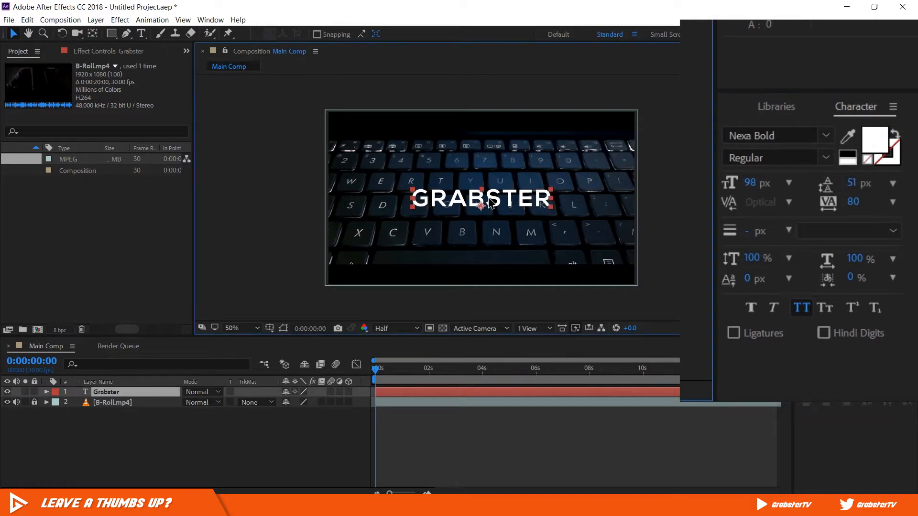
left_click(891, 135)
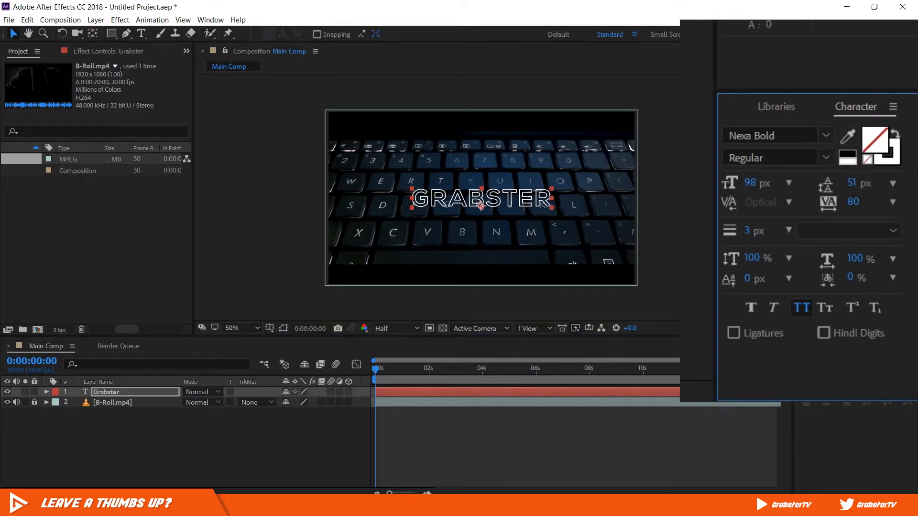
left_click(751, 231)
type("5")
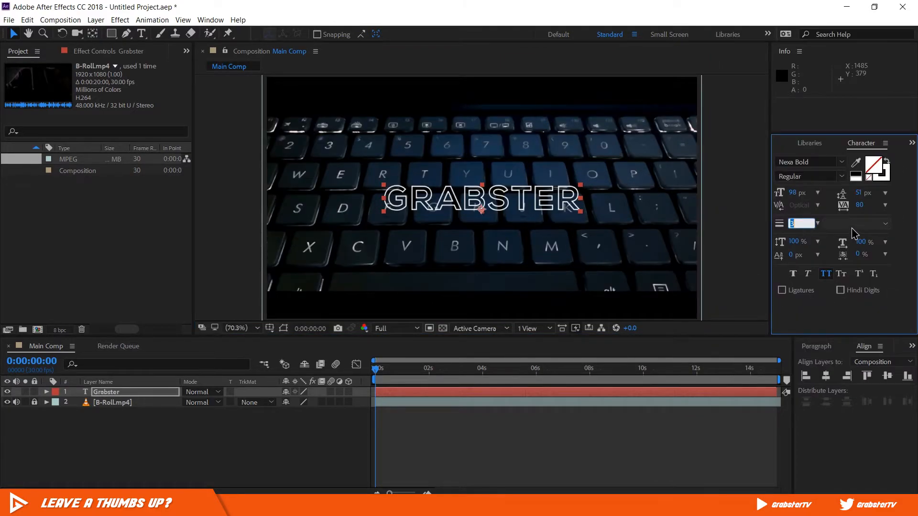
- Set the GRABSTER text's stroke width to 3 px and deselect the layer
left_click(789, 227)
type("3")
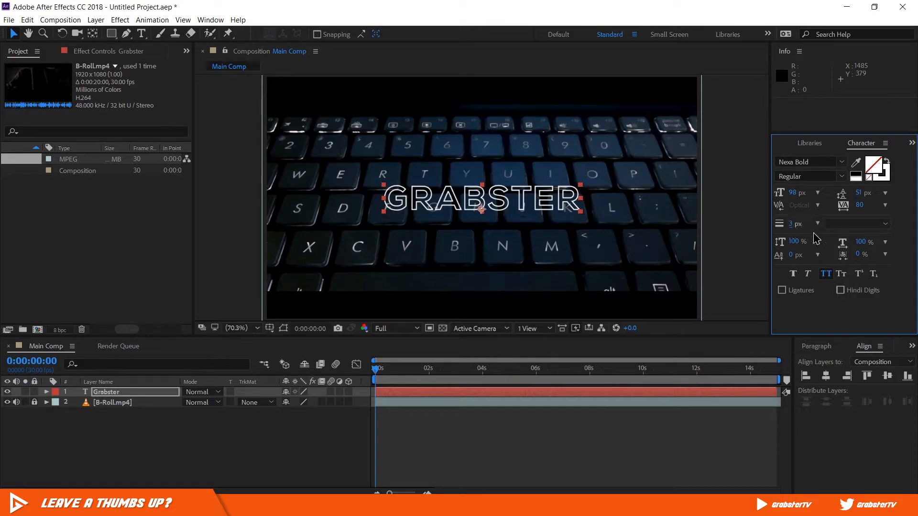
key("Return")
left_click(735, 206)
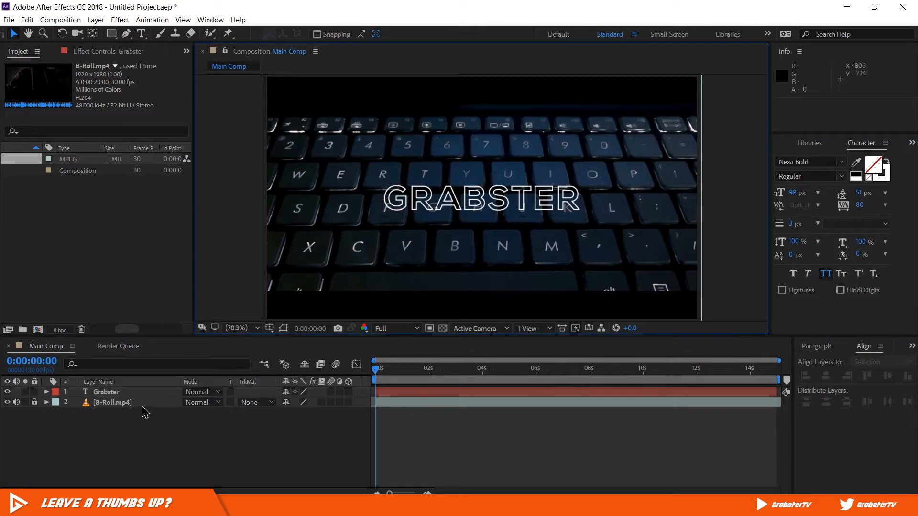
- Create shapes from the Grabster text layer and select the resulting outlines layer
right_click(109, 390)
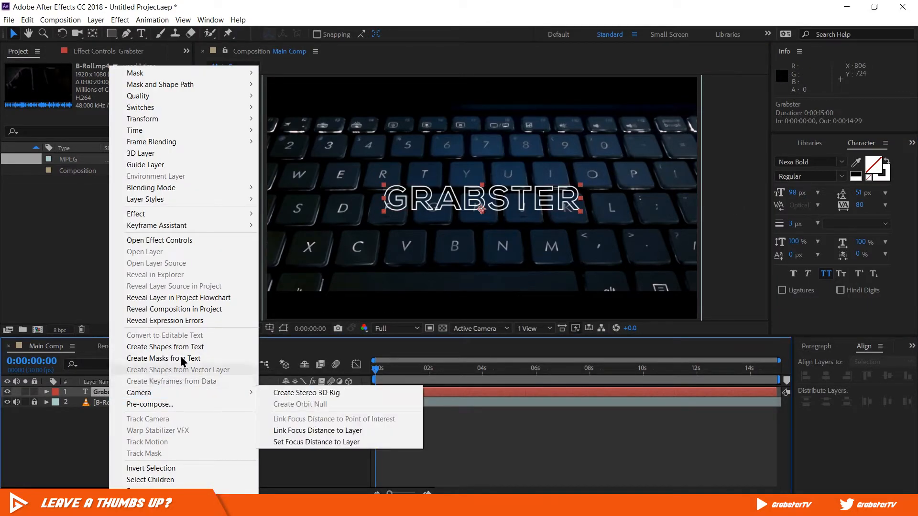
left_click(225, 345)
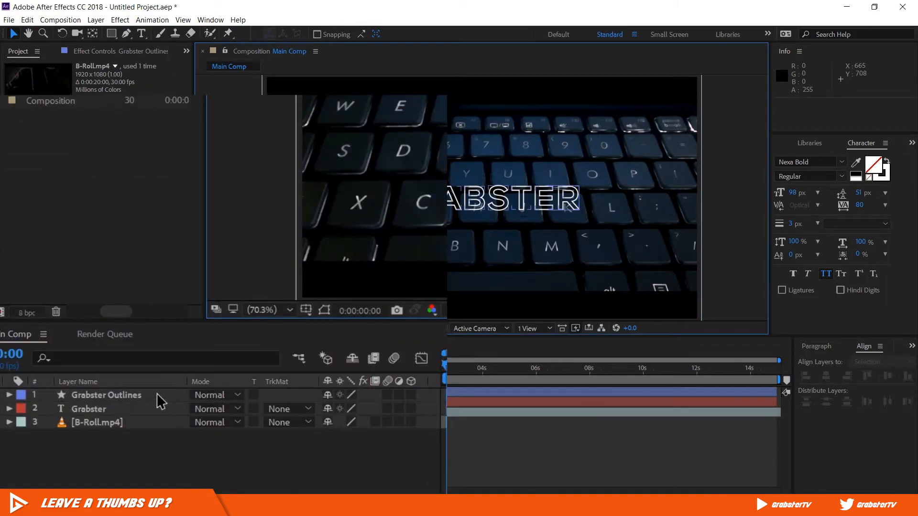
left_click(156, 393)
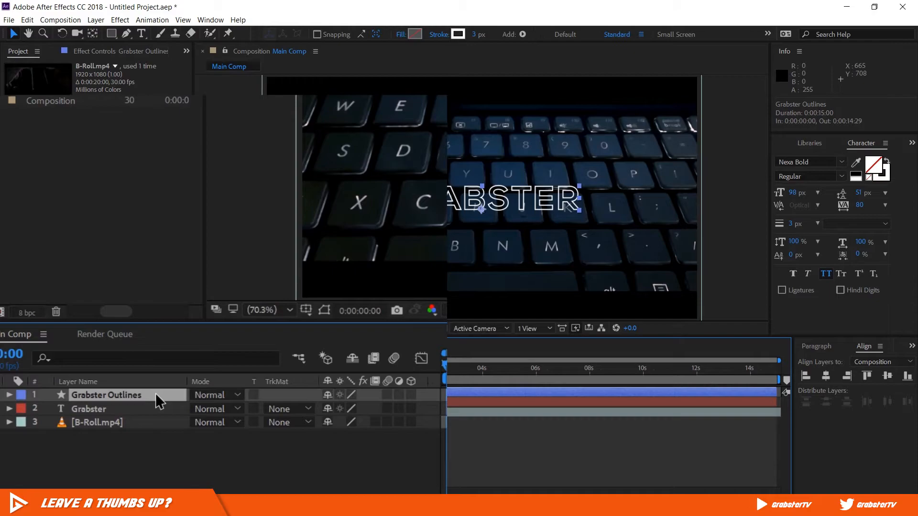
- Add Trim Paths to the Grabster Outlines layer and expand its properties
left_click(10, 395)
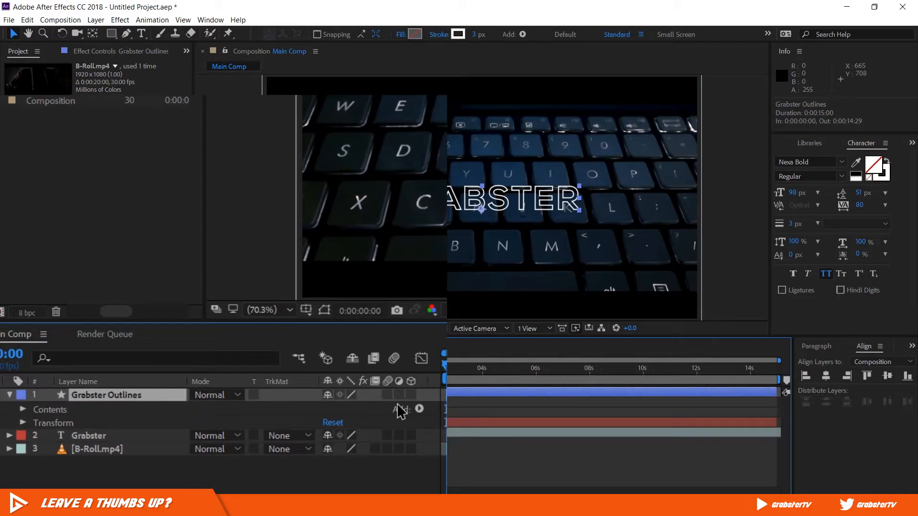
left_click(419, 409)
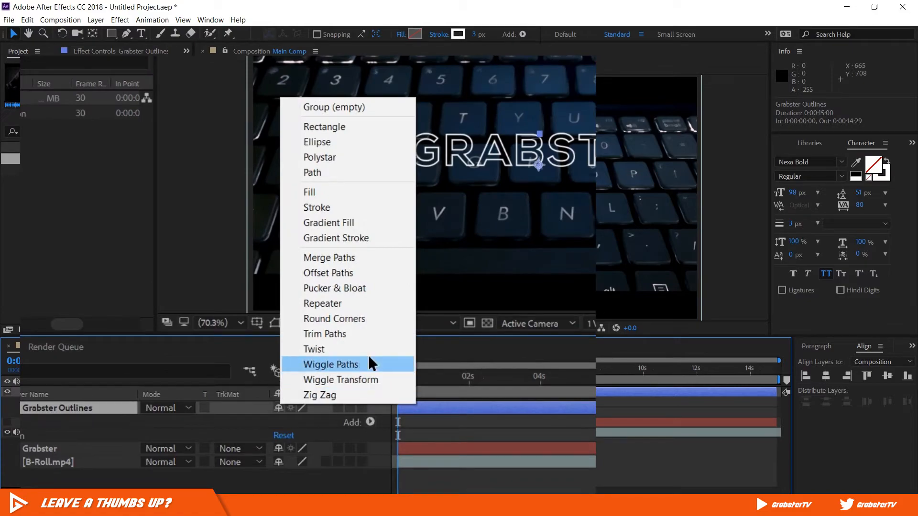
left_click(372, 334)
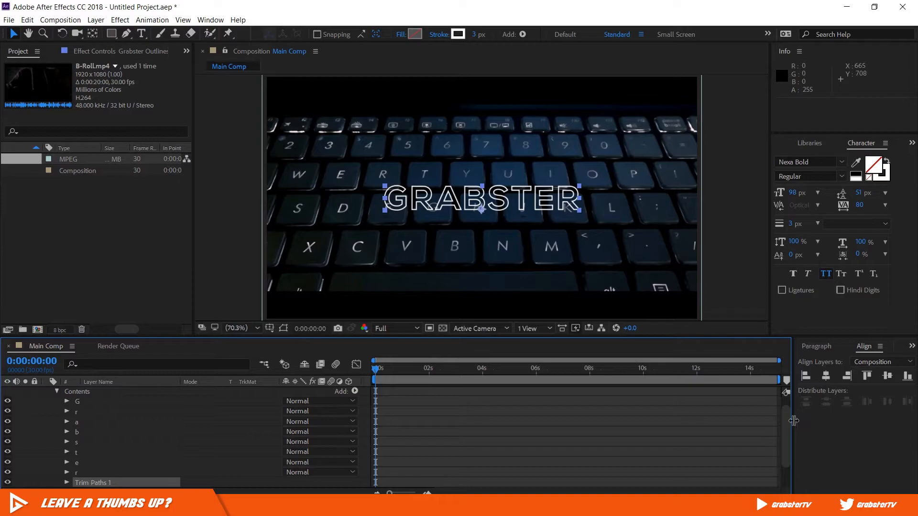
scroll(793, 420, "down", 3)
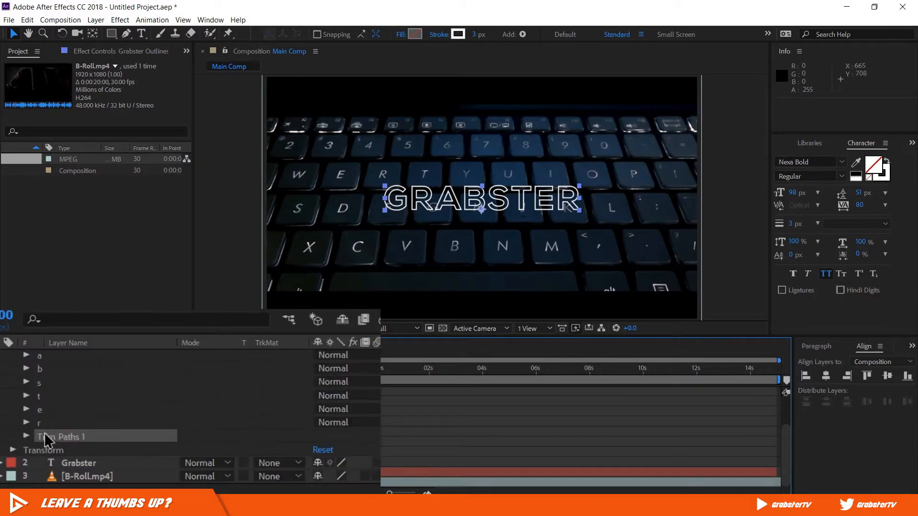
left_click(28, 435)
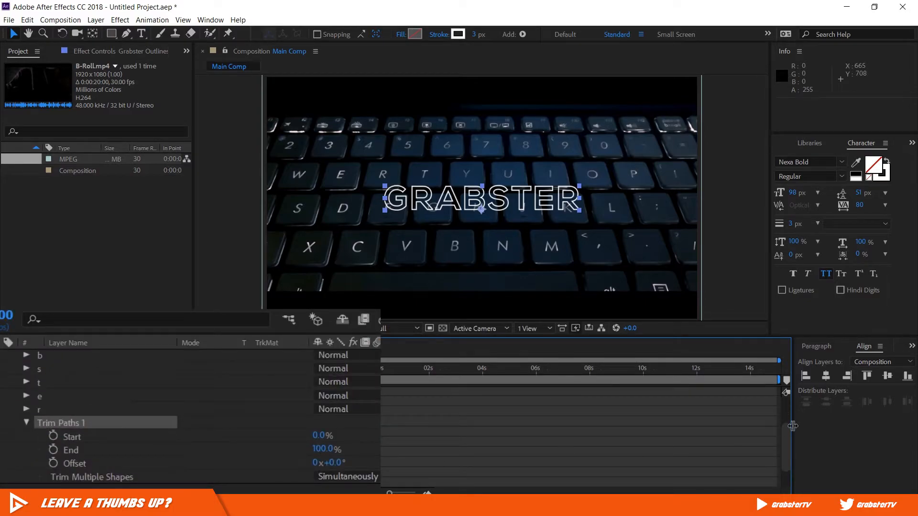
scroll(784, 449, "down", 3)
left_click(668, 422)
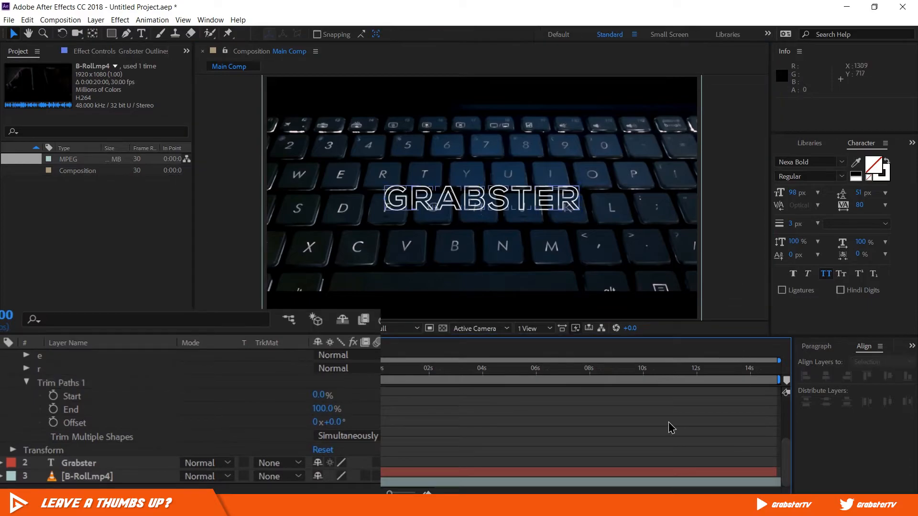
- Try lowering the Trim Paths End value on the outlines, and return to the start of the composition
mouse_move(325, 409)
left_mouse_down()
mouse_move(230, 406)
mouse_move(306, 403)
mouse_move(245, 405)
mouse_move(287, 404)
mouse_move(246, 405)
mouse_move(273, 406)
left_mouse_up()
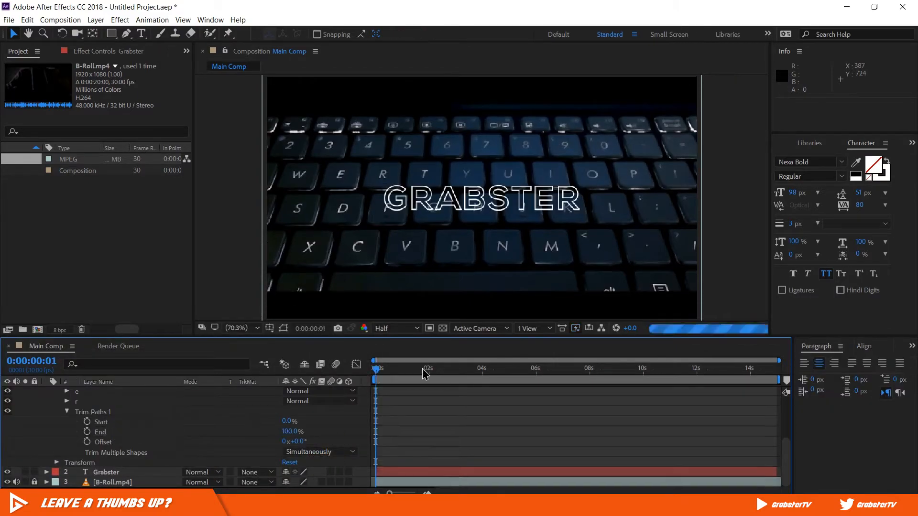
left_click(422, 368)
key("Home")
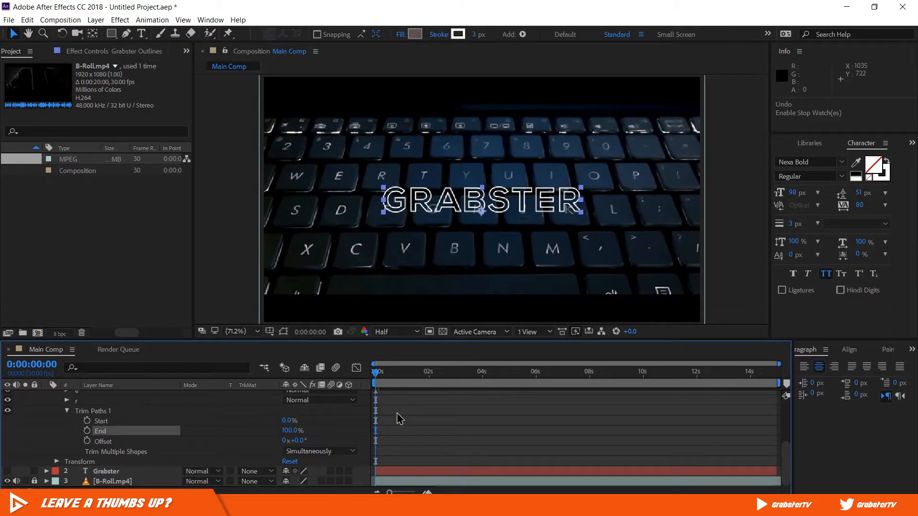
- Keyframe the Trim Paths End value at 0% at 0:00:00:10 and at 100% at 0:00:01:20
key("space")
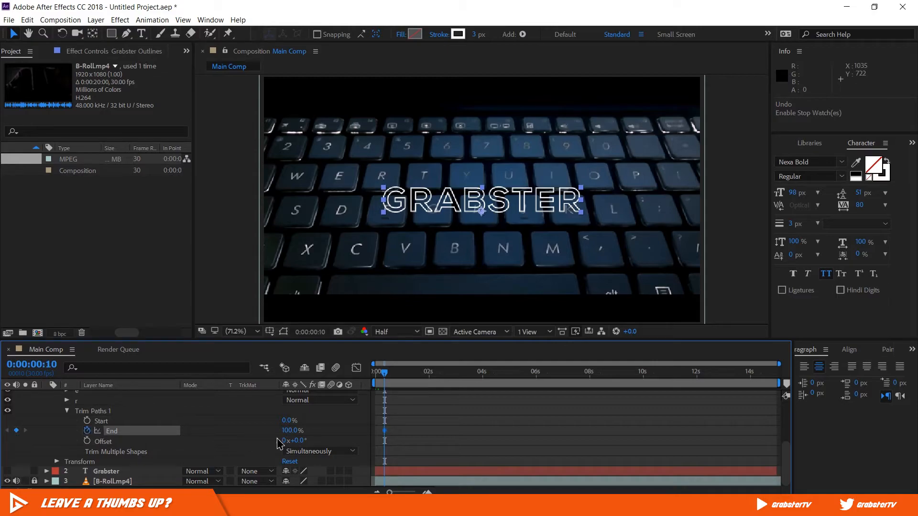
left_click_drag(274, 431, 208, 438)
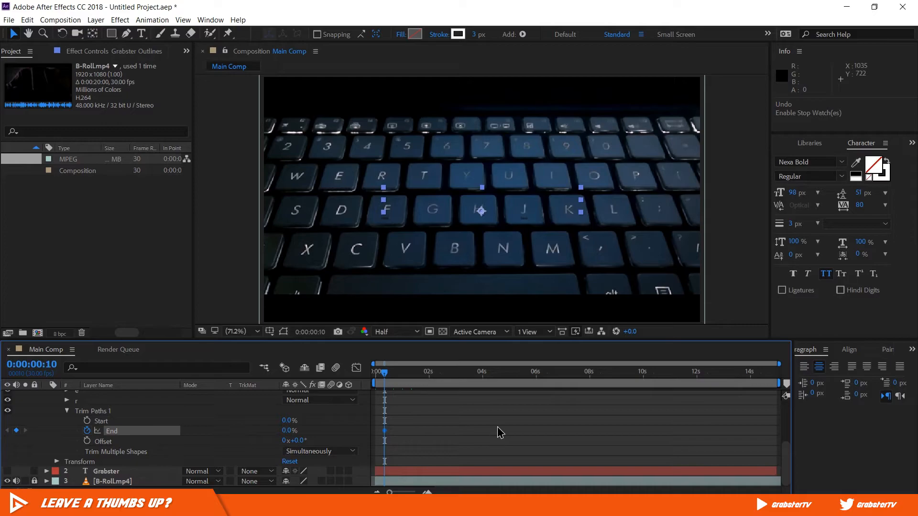
key("shift+Page_Down")
key("shift+Page_Down")
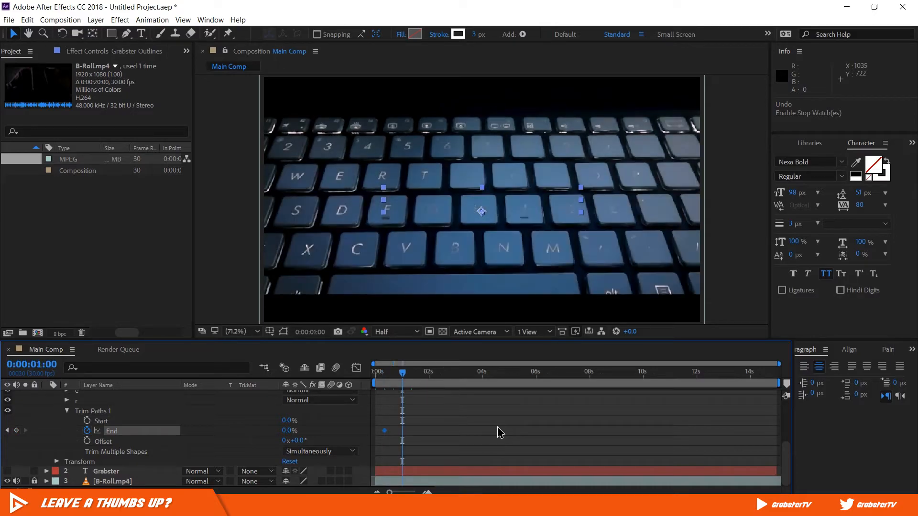
key("shift+Page_Down")
key("shift+Page_Down")
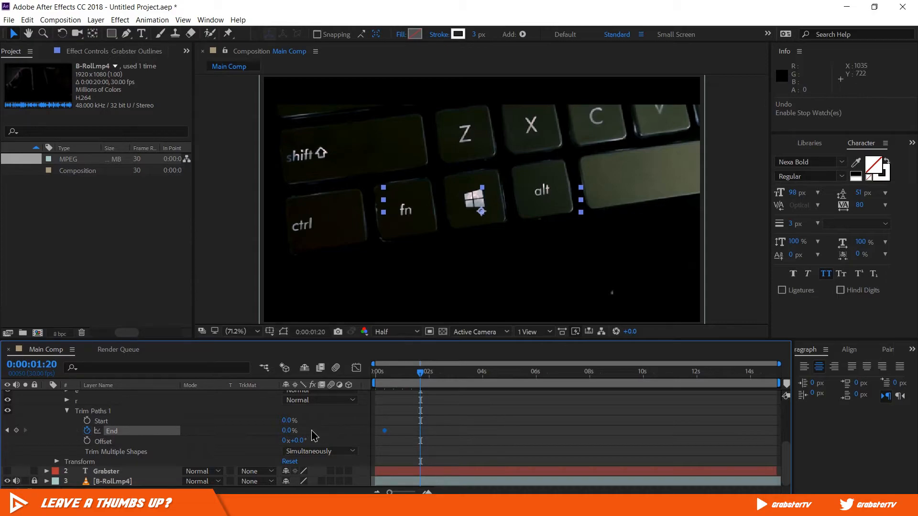
left_click_drag(296, 430, 366, 428)
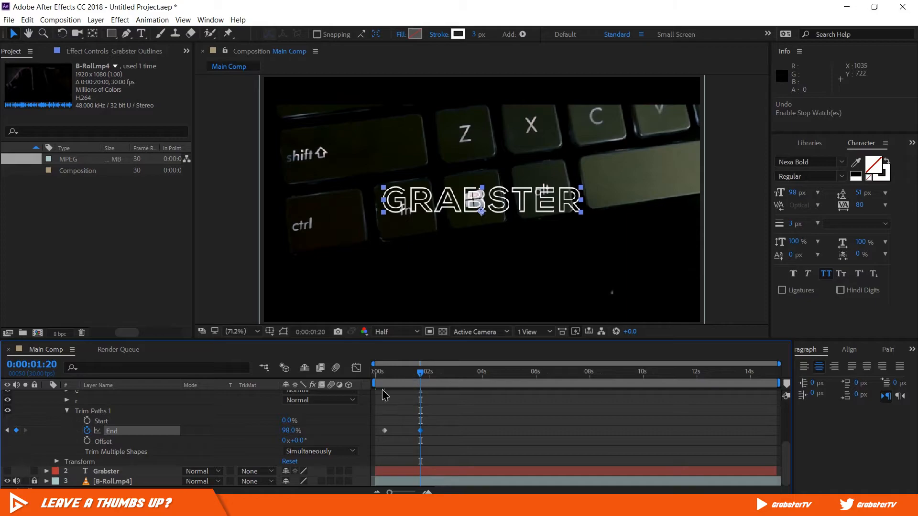
left_click_drag(295, 431, 324, 433)
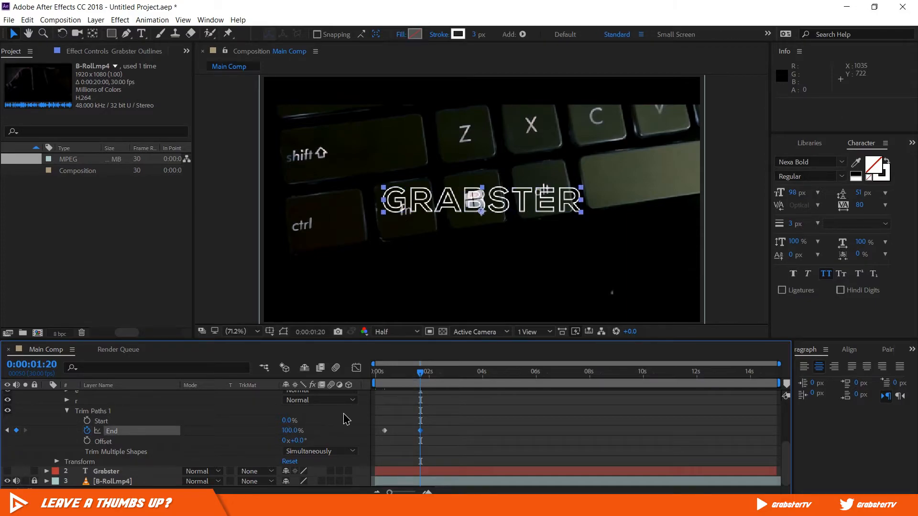
- Apply Easy Ease to both Trim Paths End keyframes, and return the playhead to 0:00:00:10
left_click_drag(460, 420, 375, 437)
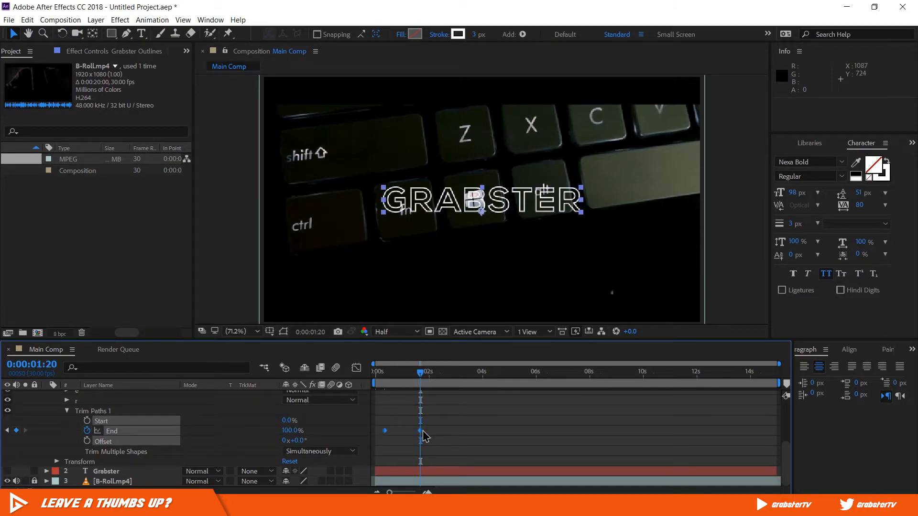
right_click(424, 435)
right_click(421, 431)
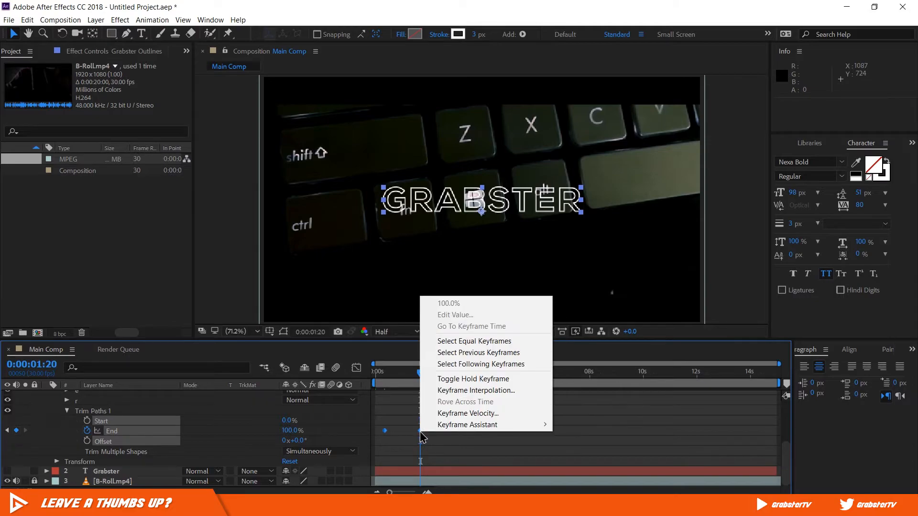
mouse_move(448, 426)
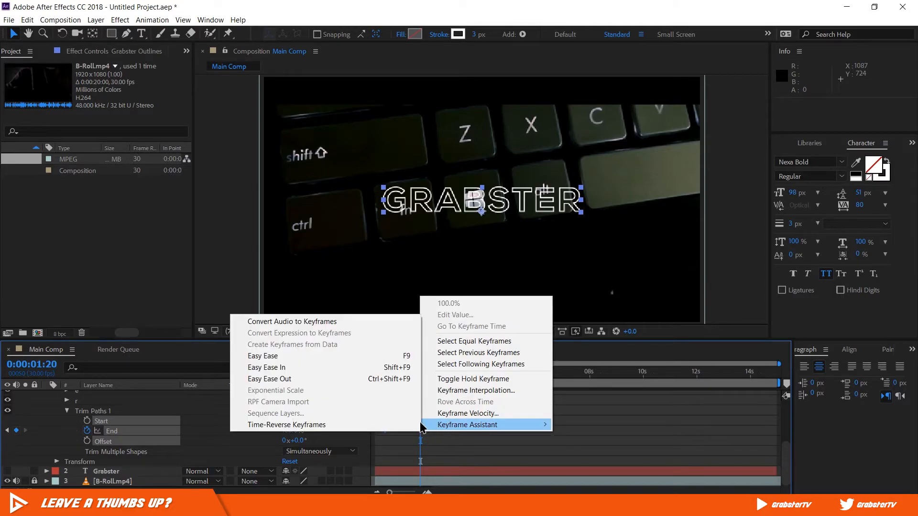
left_click(322, 356)
left_click_drag(396, 373, 384, 374)
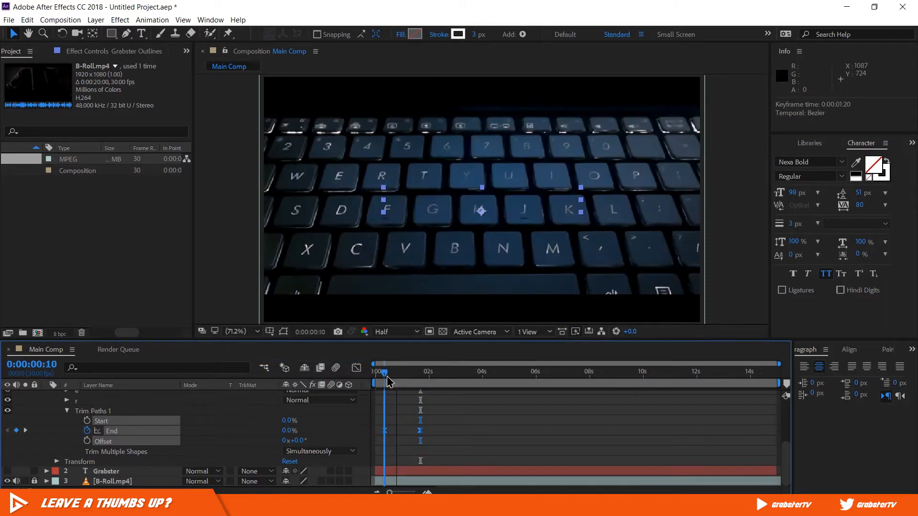
left_click(451, 432)
- Enable keyframing of Position, Scale and Rotation for the Grabster Outlines layer at 0:00:00:00
scroll(447, 428, "up", 5)
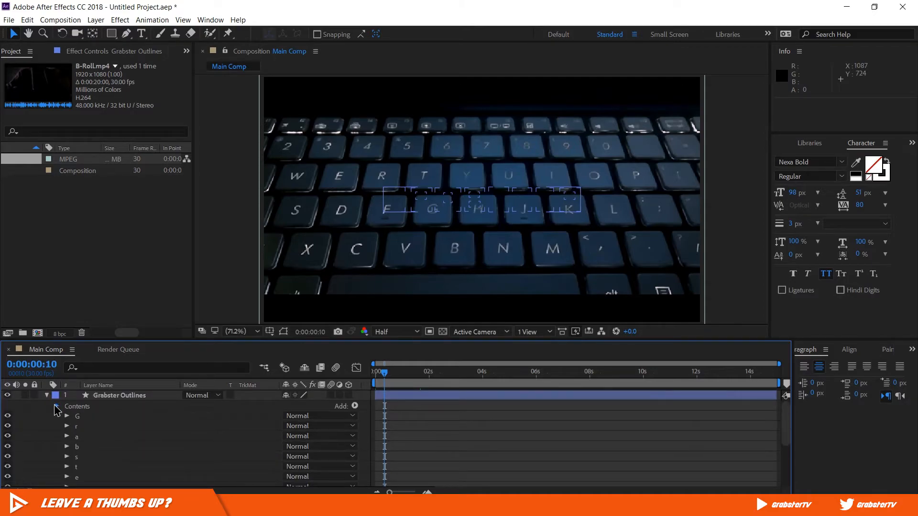
left_click(56, 406)
left_click(57, 417)
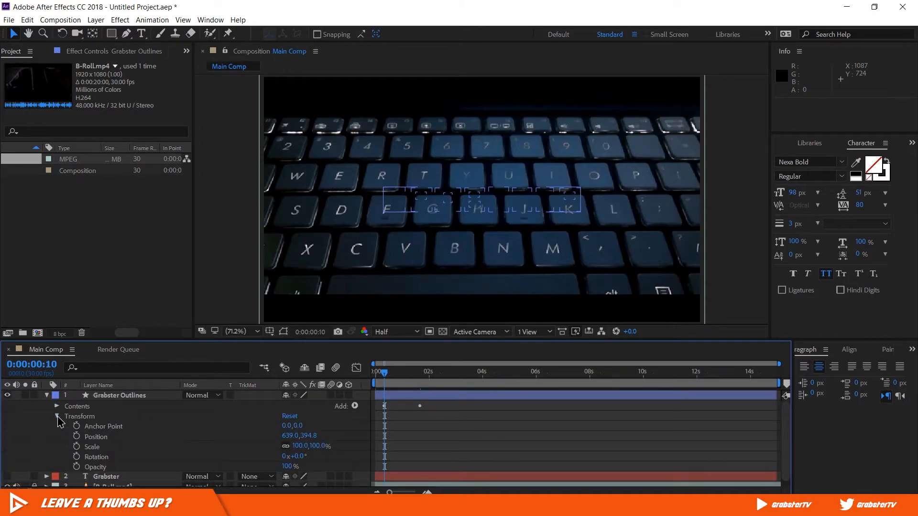
scroll(518, 436, "down", 1)
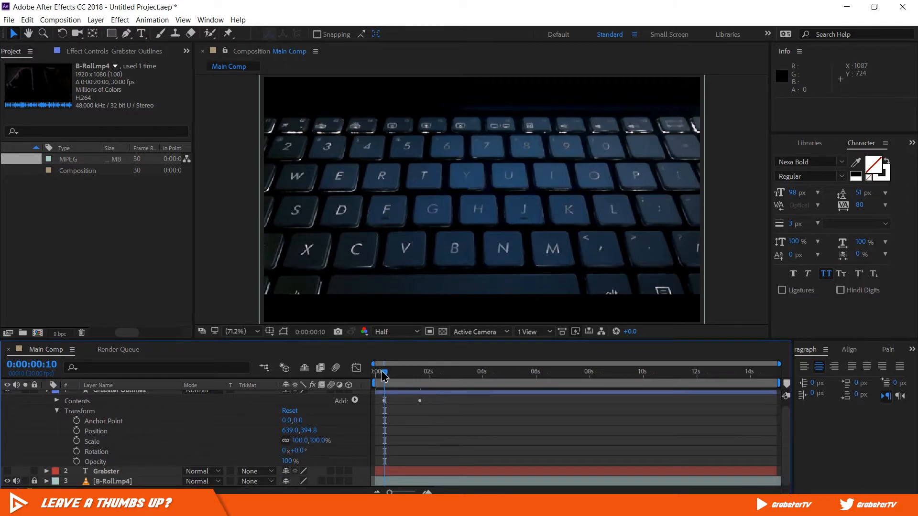
left_click_drag(380, 378, 374, 378)
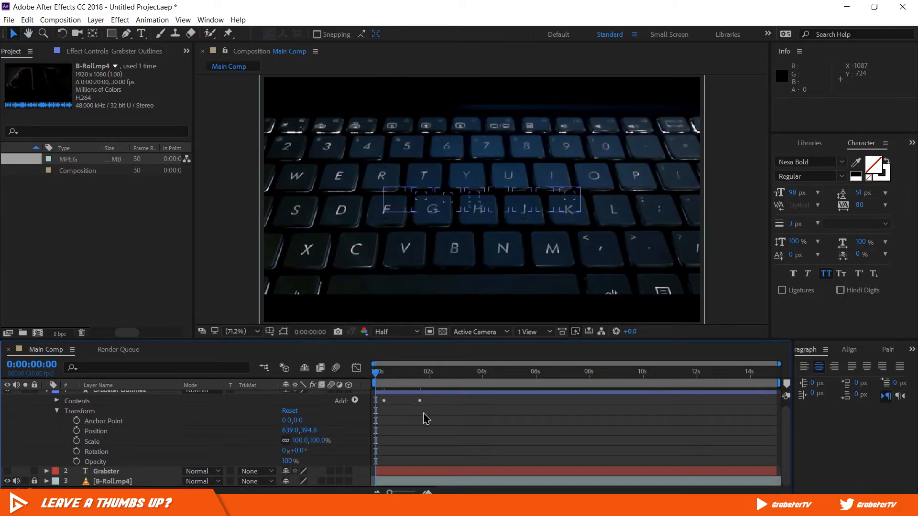
left_click(77, 430)
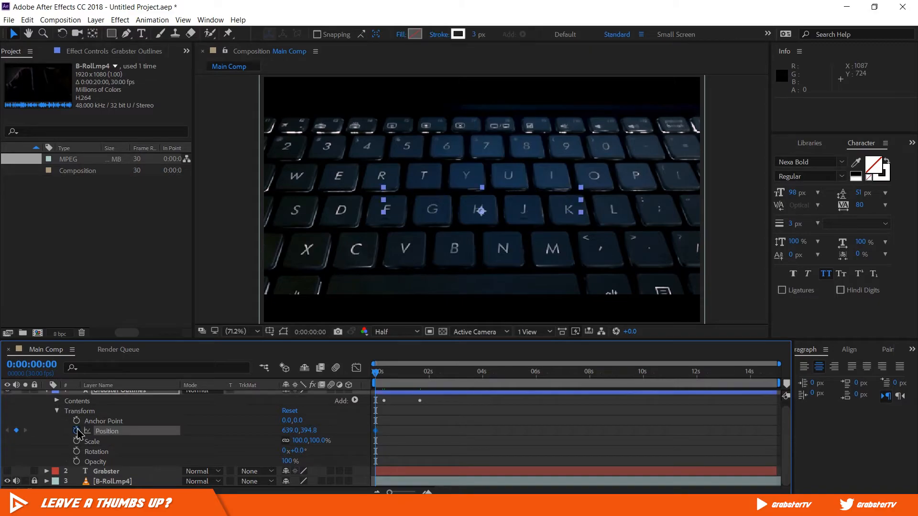
left_click(76, 440)
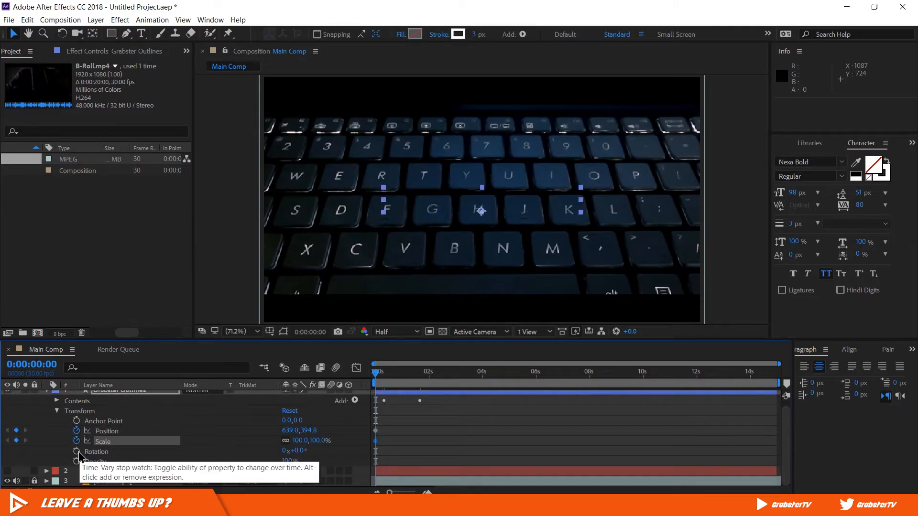
left_click(76, 451)
left_click(323, 448)
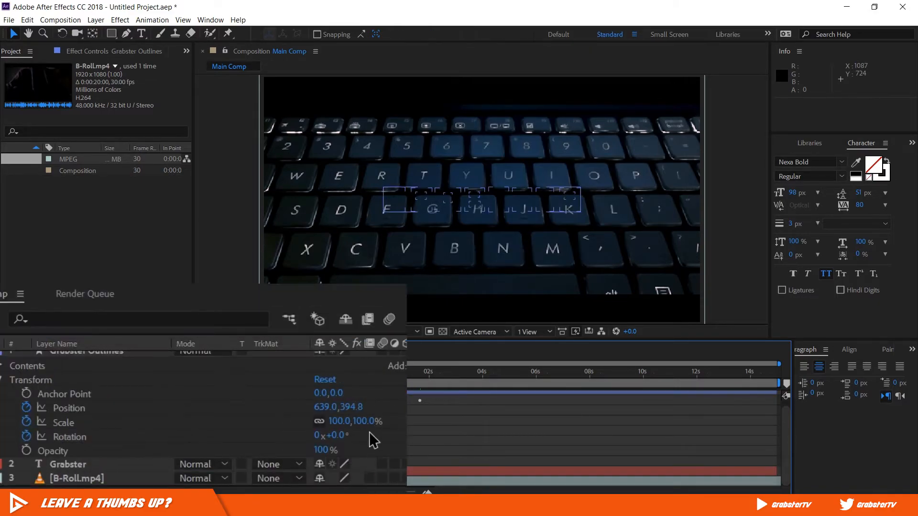
- Set the Grabster Outlines layer's scale to 200% and its rotation to 15° at the first frame
left_click(336, 421)
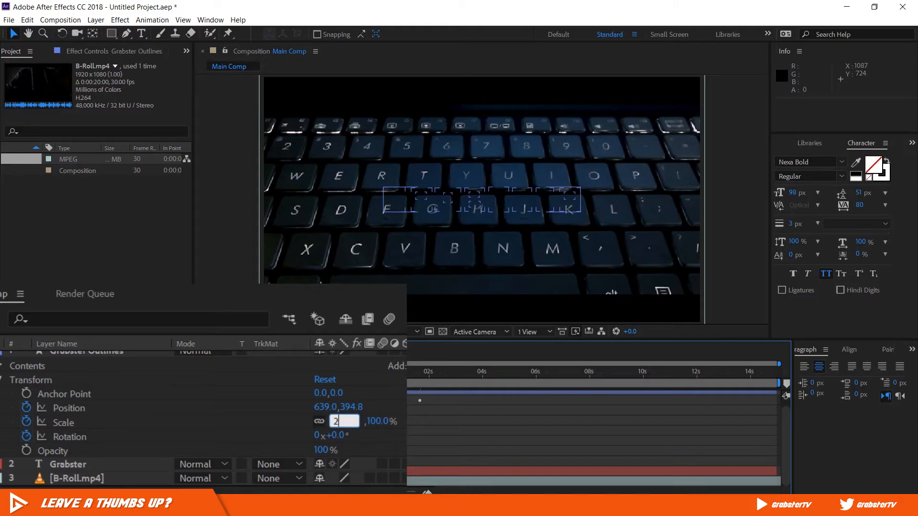
type("200")
key("Return")
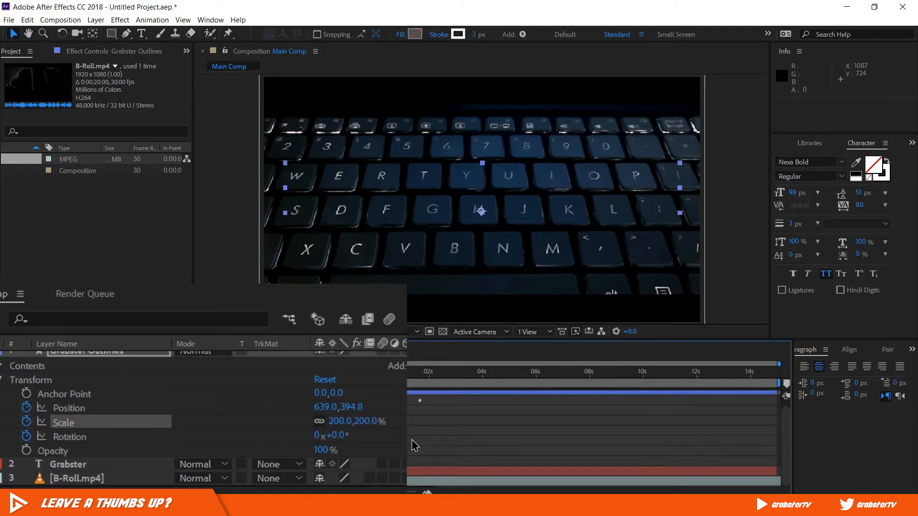
left_click(340, 435)
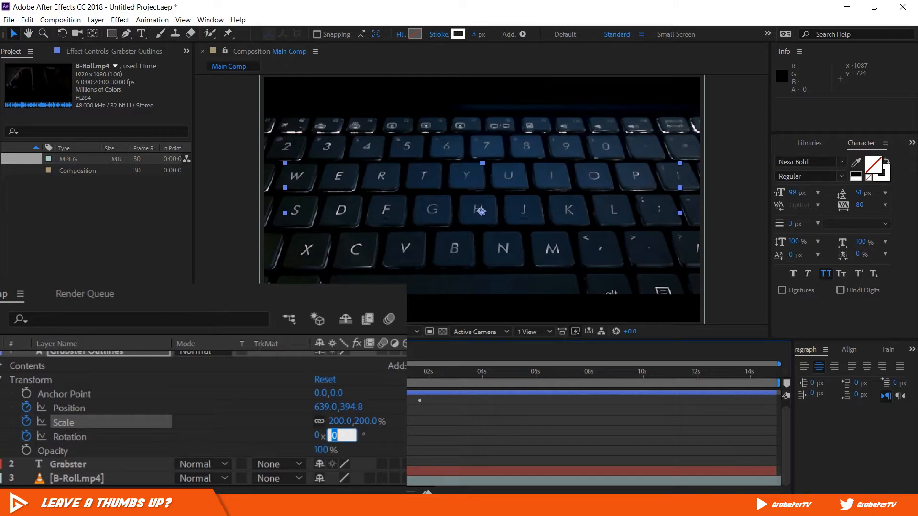
key("Return")
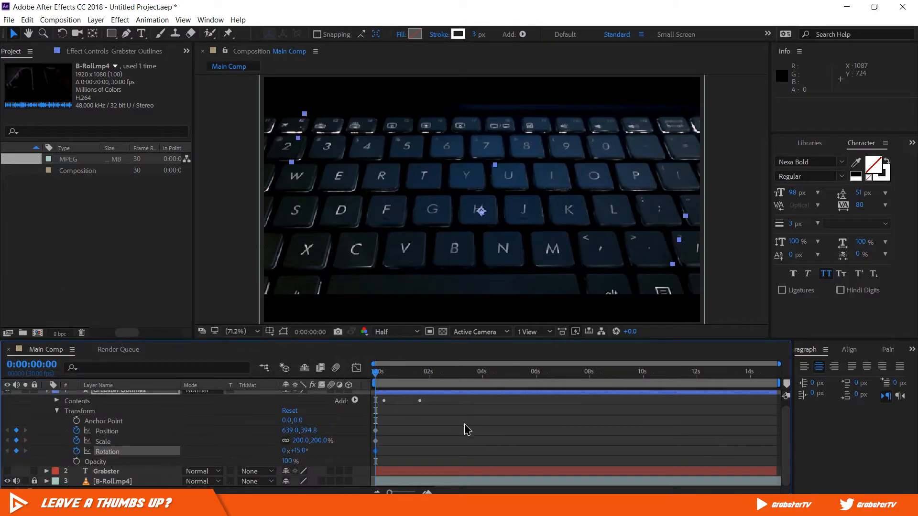
key("comma")
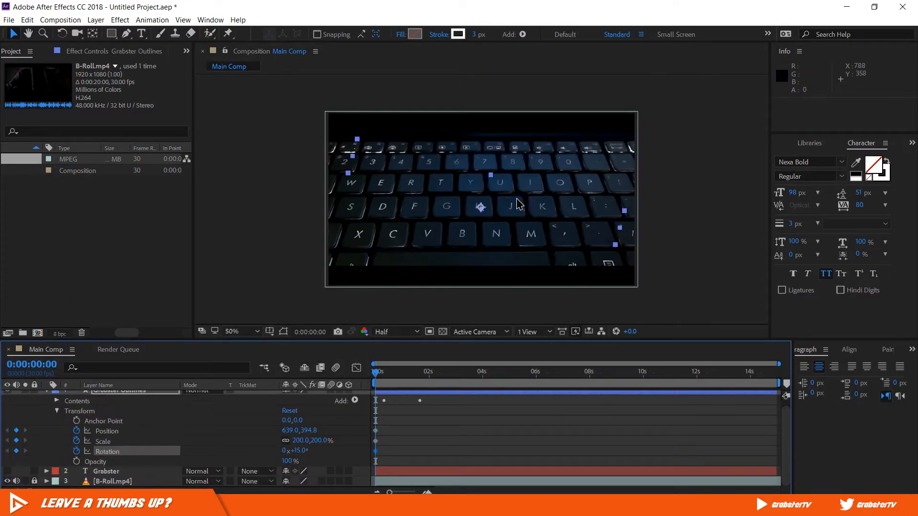
- Move the Grabster Outlines layer beyond the frame's upper-right corner at 0:00:00:00, to a position of about 1307, -19
left_click_drag(509, 222, 675, 124)
left_click(107, 431)
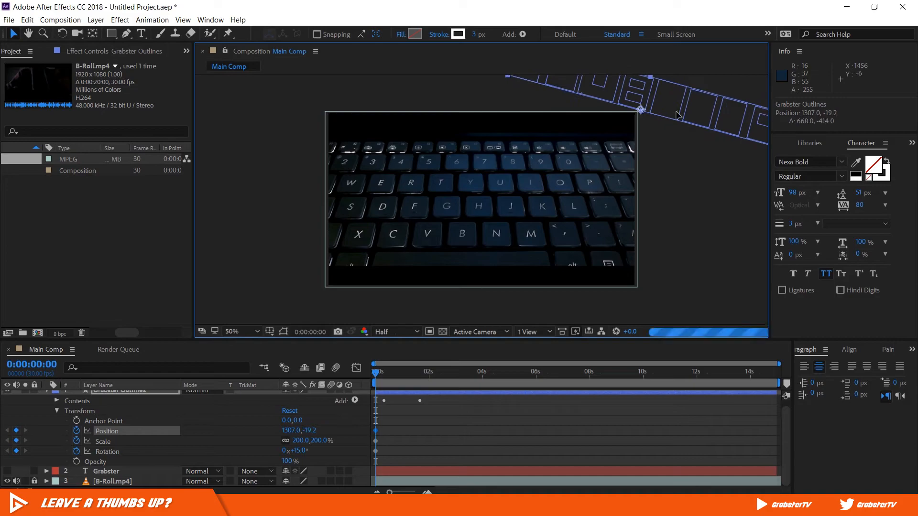
key("comma")
key("period")
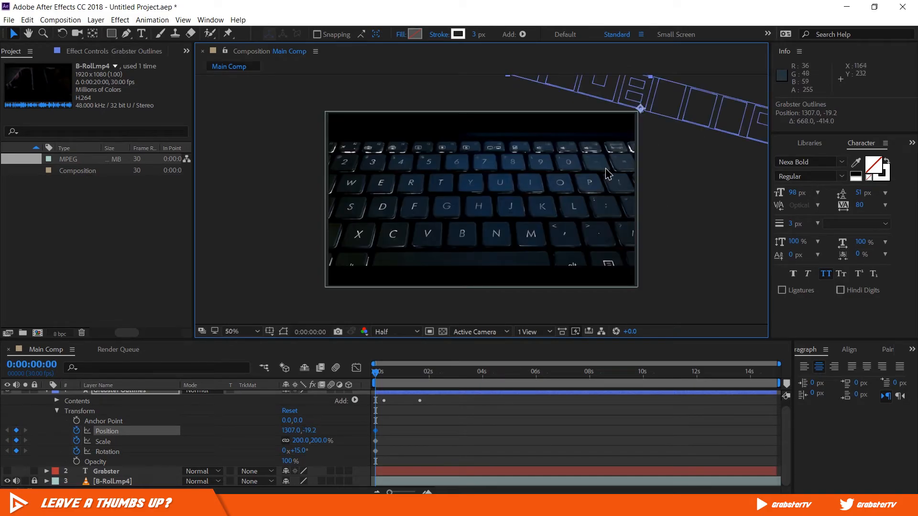
left_click(460, 447)
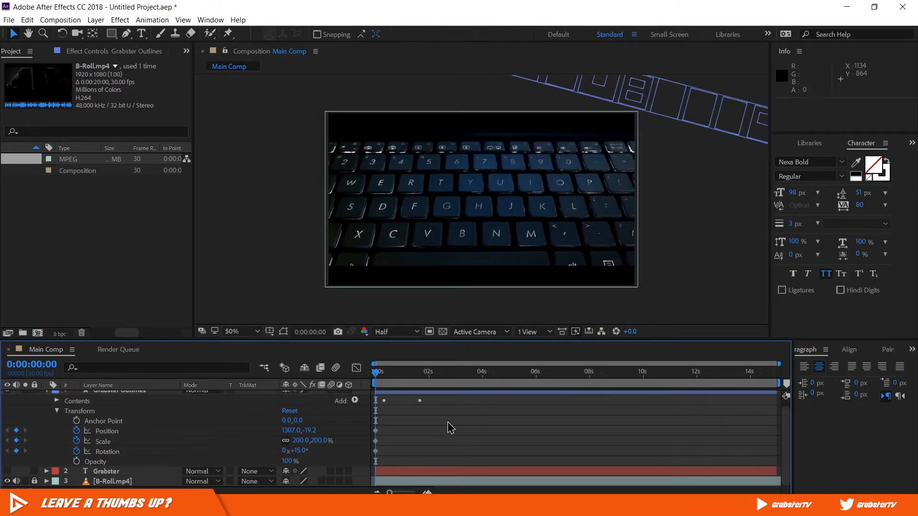
- Reset the Grabster Outlines layer's Position, Scale and Rotation to their defaults at 0:00:01:10, creating their second keyframes
key("space")
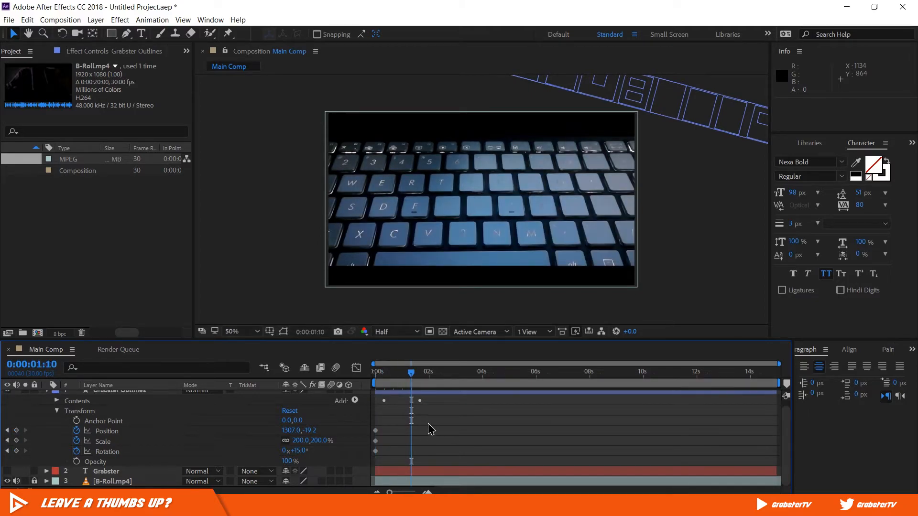
right_click(106, 431)
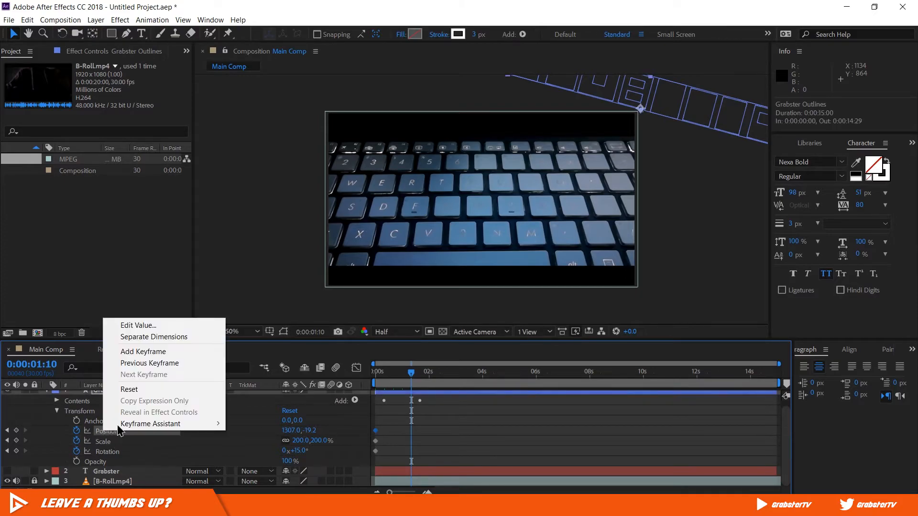
left_click(136, 391)
right_click(115, 442)
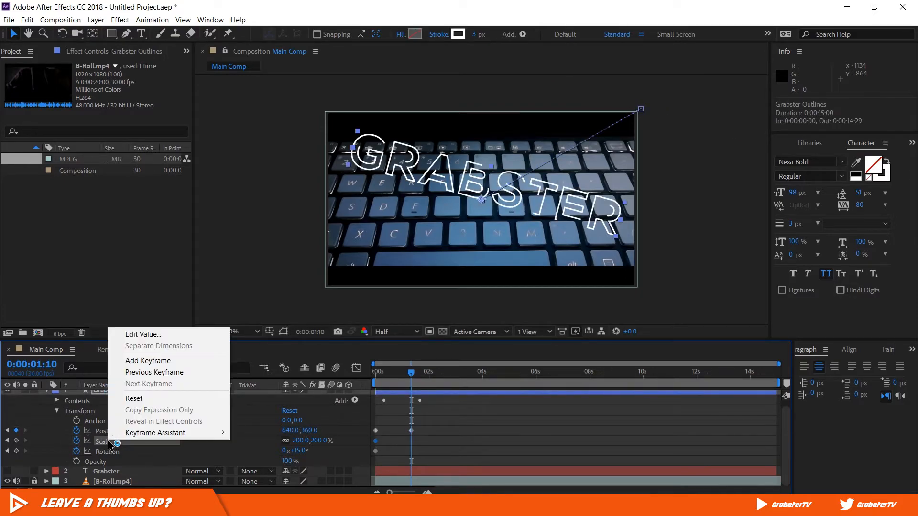
left_click(130, 397)
right_click(115, 452)
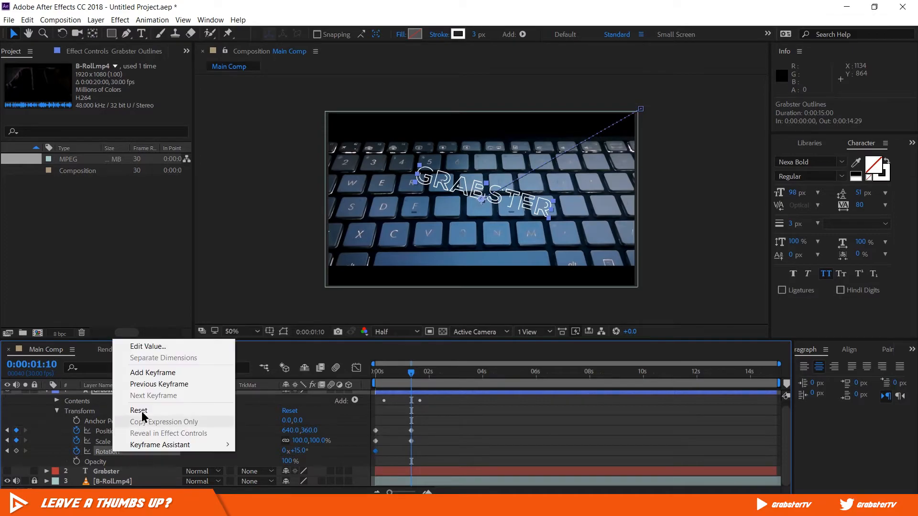
left_click(142, 411)
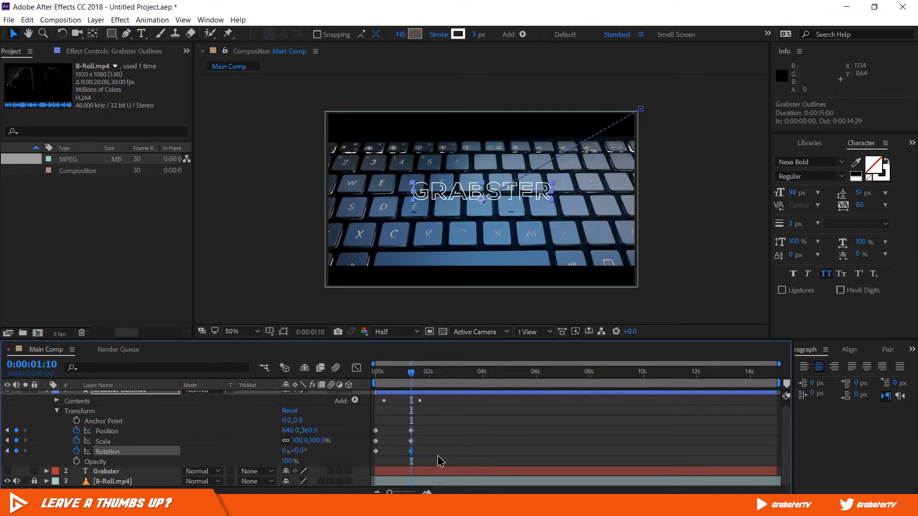
- Apply Easy Ease to all Position, Scale and Rotation keyframes of the Grabster Outlines layer
left_click_drag(438, 456, 362, 426)
right_click(411, 431)
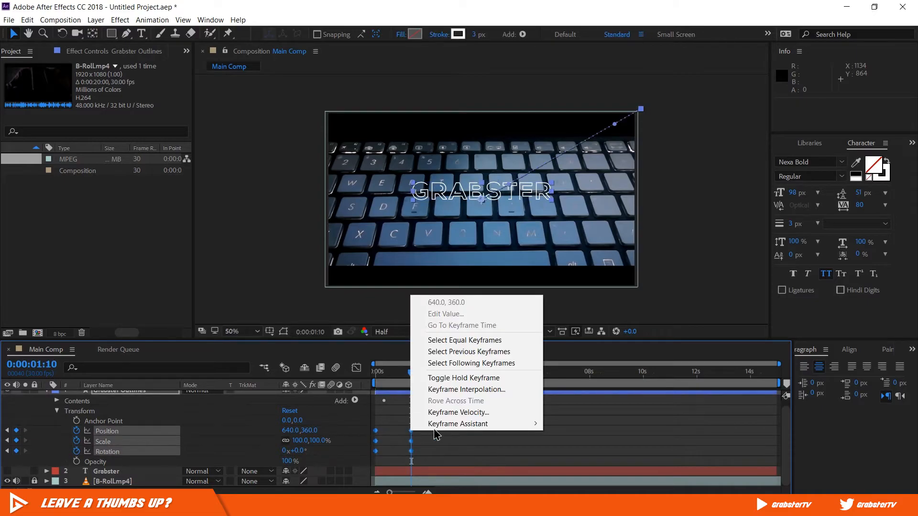
mouse_move(436, 424)
left_click(321, 358)
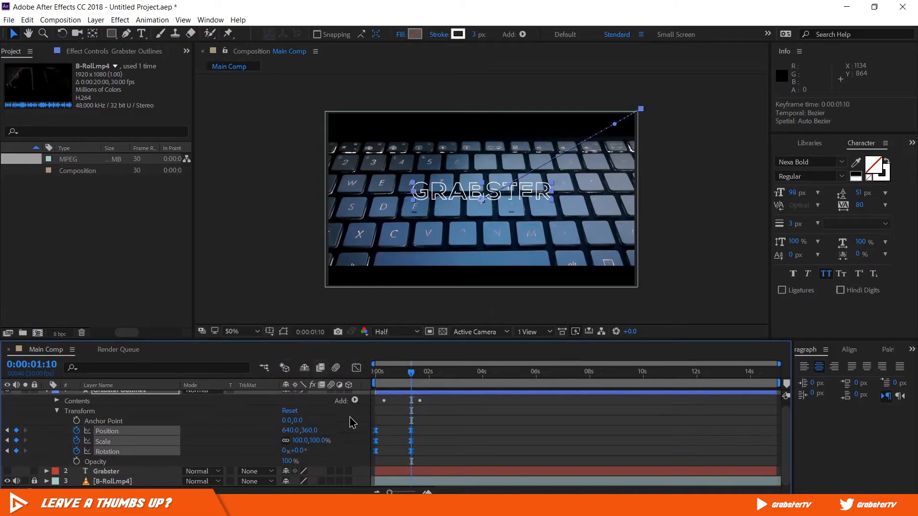
left_click(438, 442)
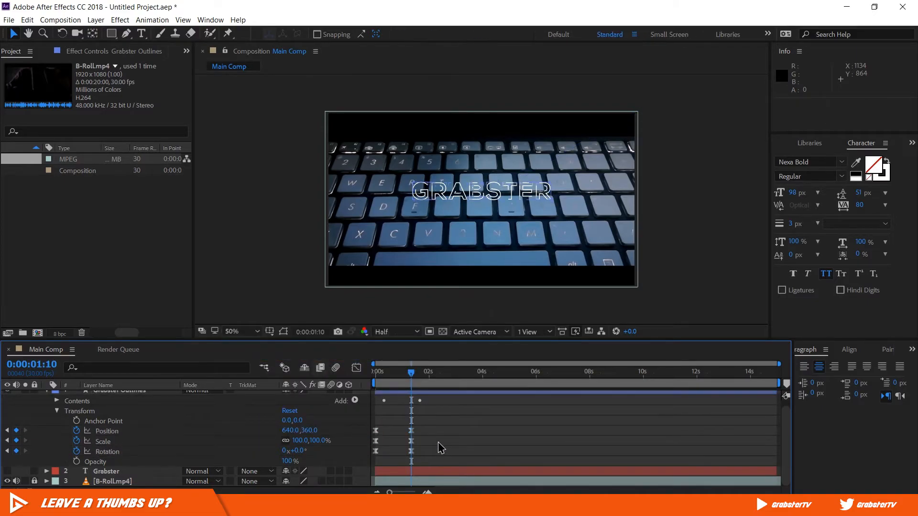
- Preview the title animation from the first frame, and collapse the Grabster Outlines layer's properties
left_click(374, 376)
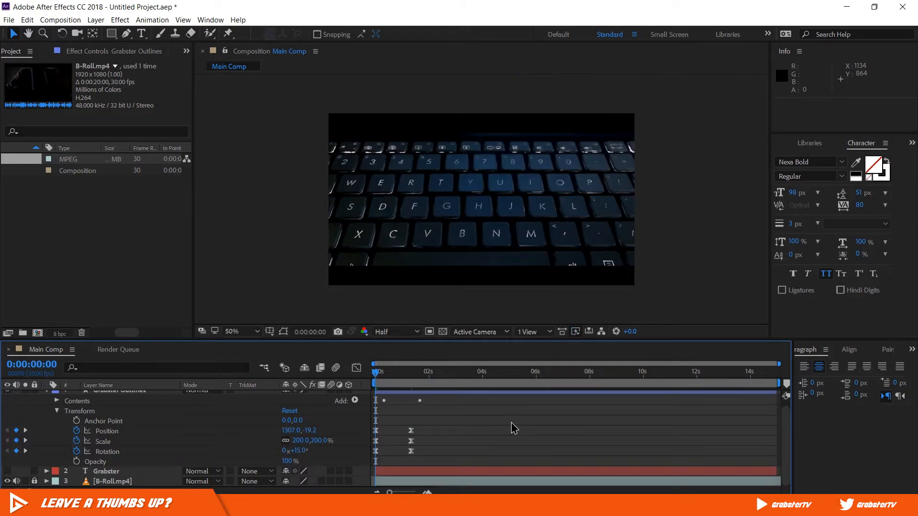
key("space")
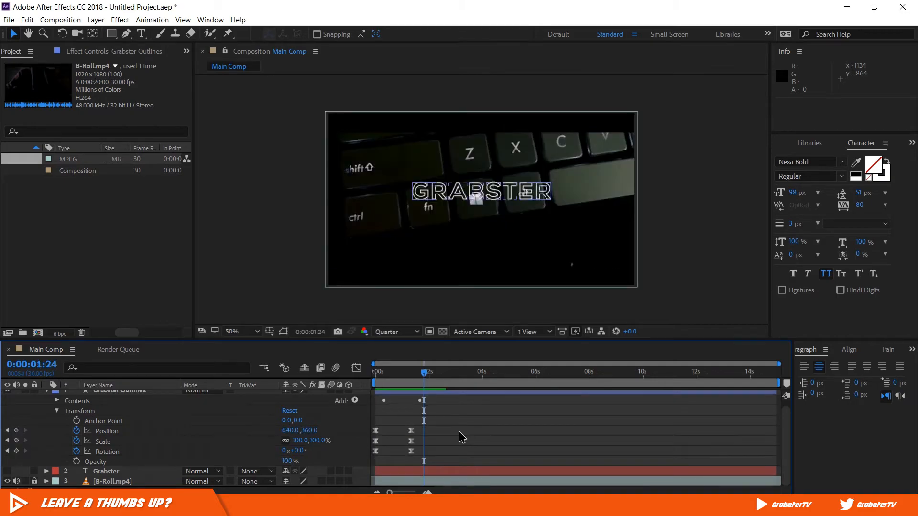
scroll(154, 403, "up", 1)
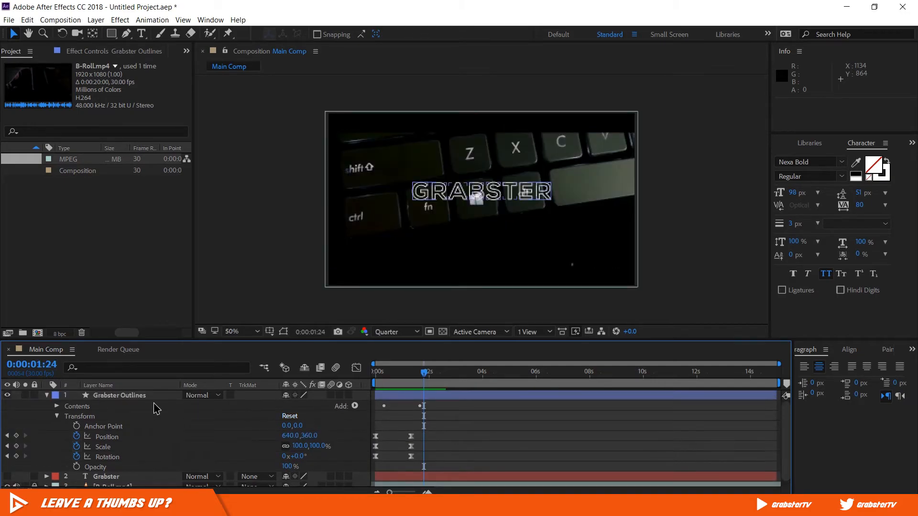
left_click(47, 394)
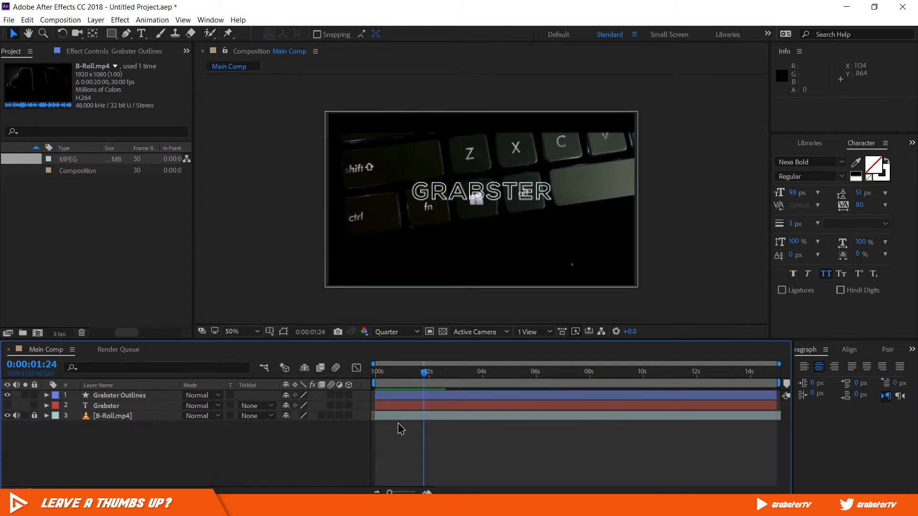
- Create a black solid named Backround at 1280 × 720 px
left_click(94, 22)
mouse_move(95, 33)
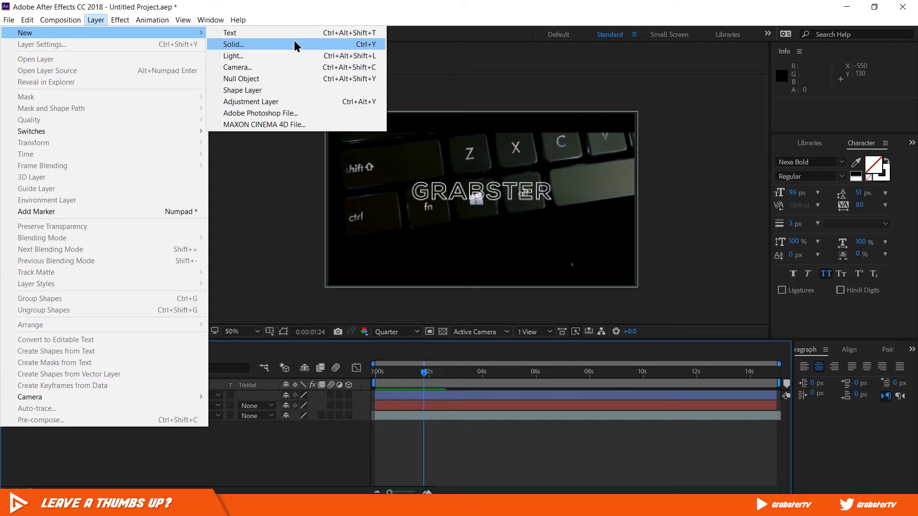
left_click(295, 45)
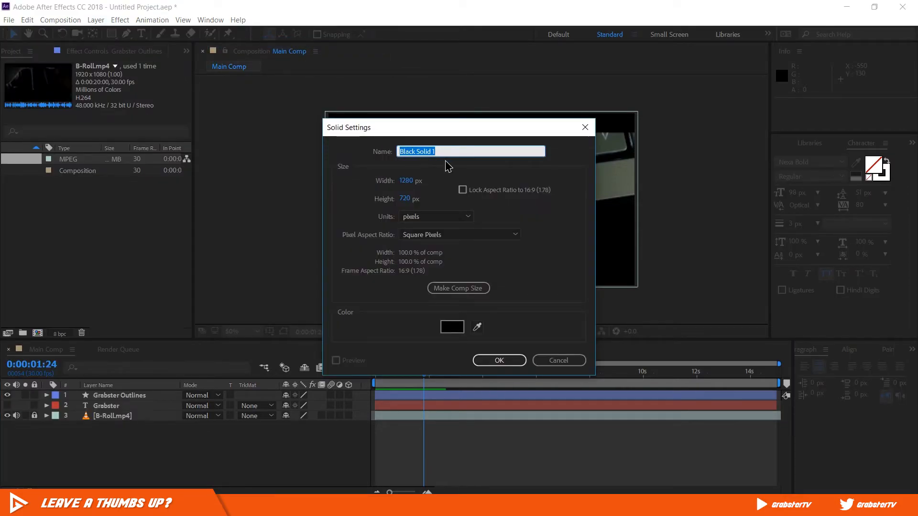
type("Backro")
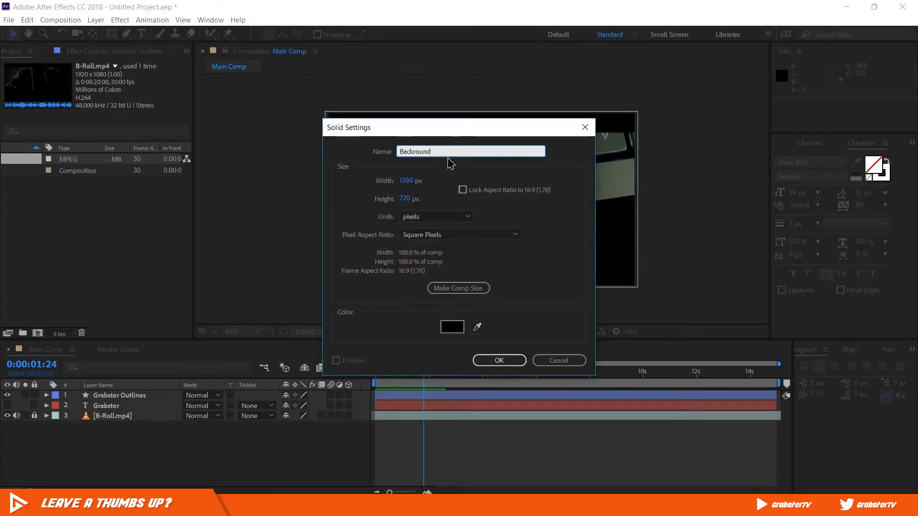
type("und")
left_click(452, 327)
left_click(794, 246)
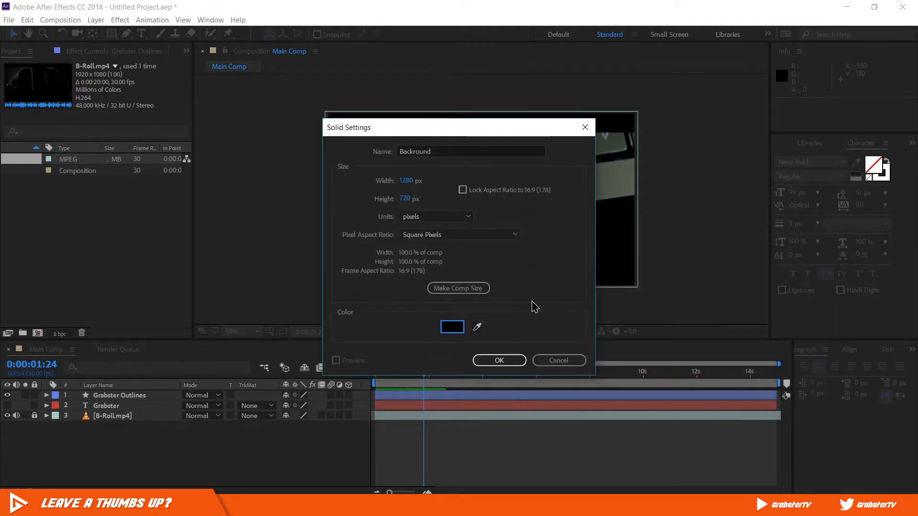
left_click(502, 362)
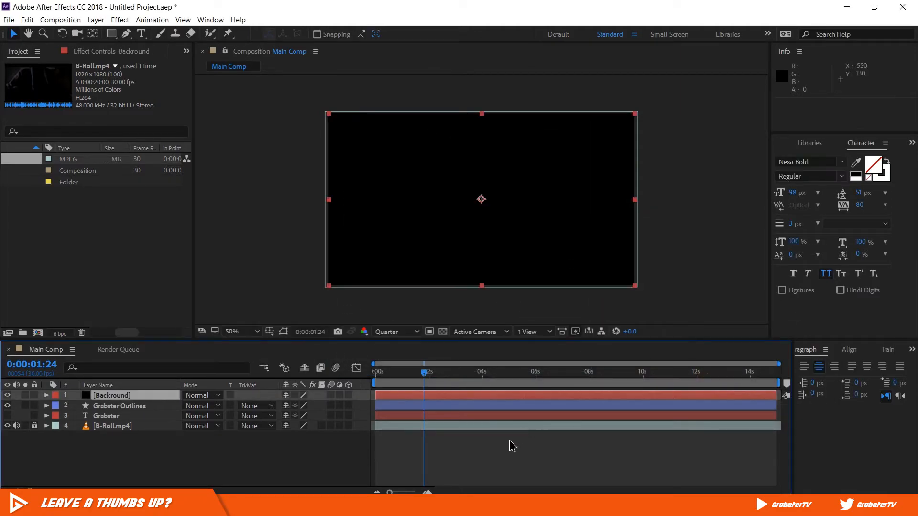
- Move the Backround solid below the Grabster text layer, directly above the B-Roll footage
left_click(512, 447)
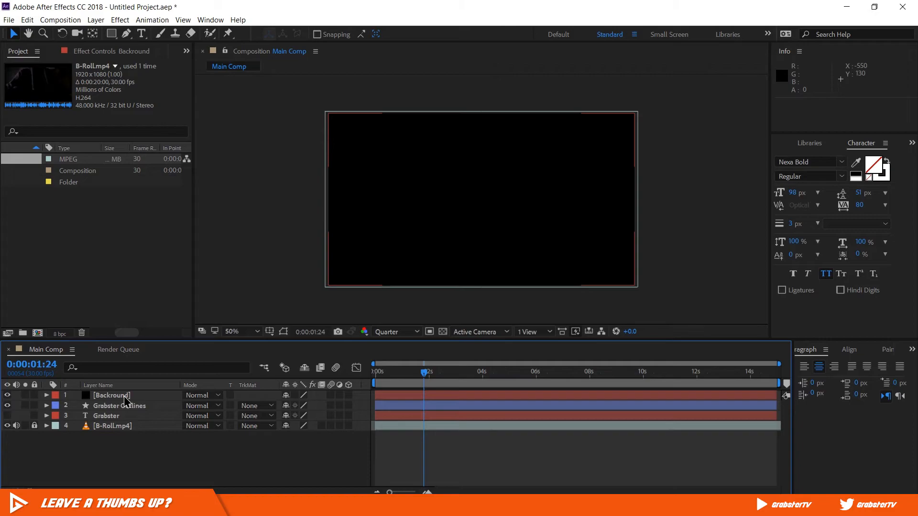
left_click_drag(124, 399, 124, 418)
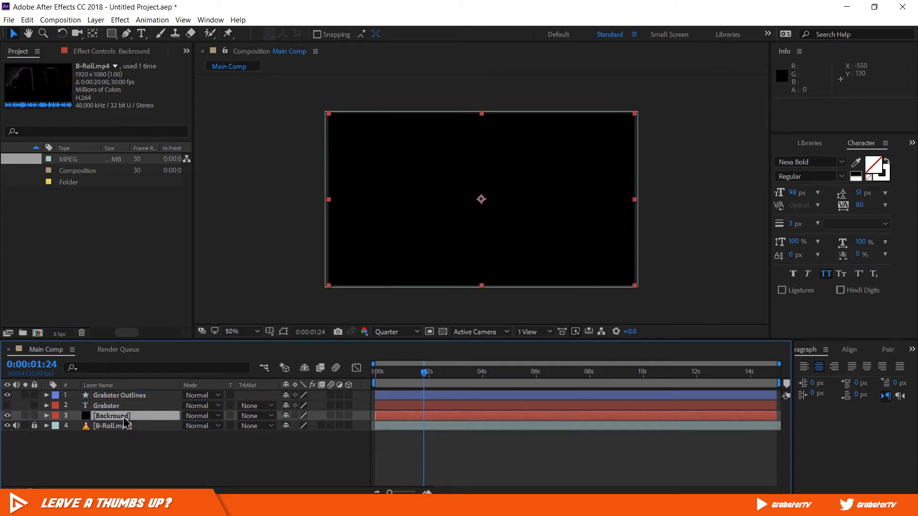
left_click(510, 429)
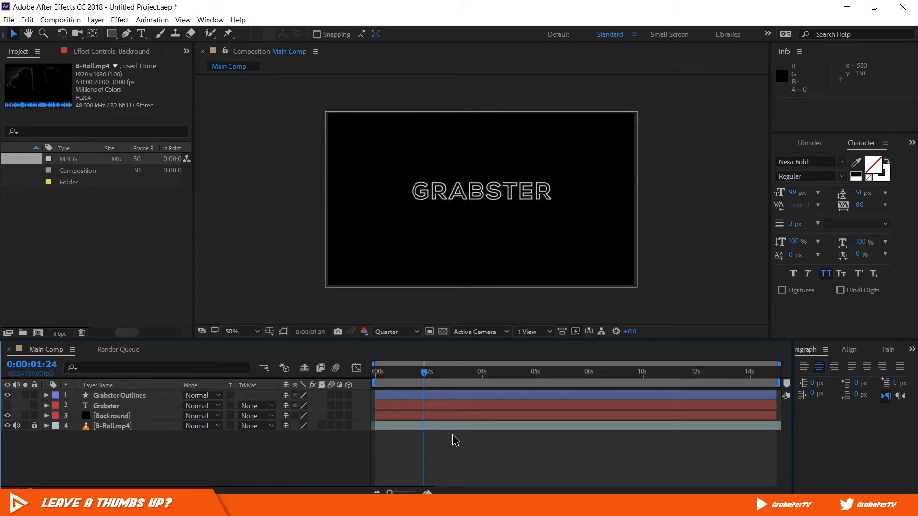
- Add an Opacity keyframe of 0% to the Backround solid at 0:00:00:00
left_click(46, 415)
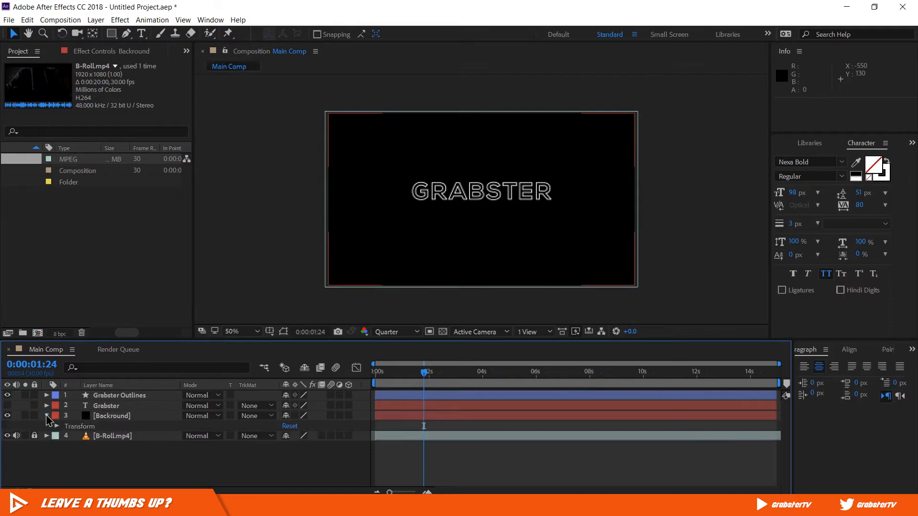
left_click(57, 426)
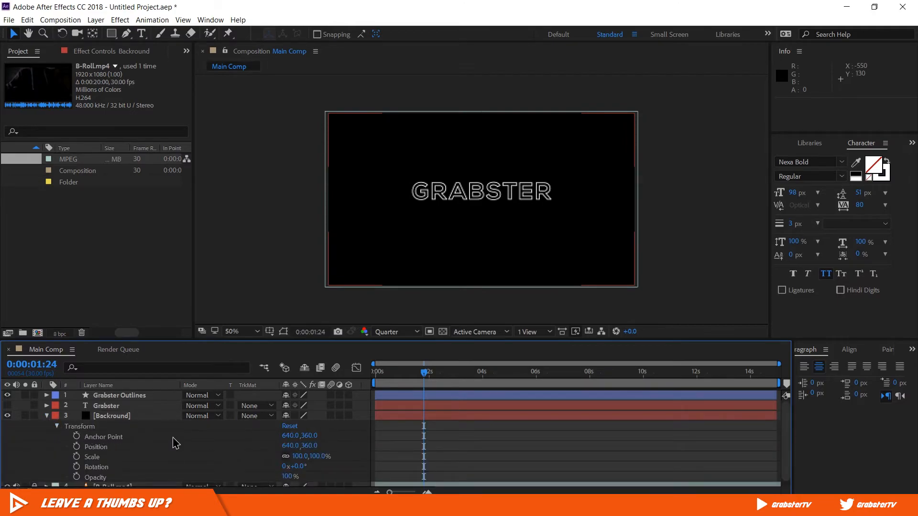
scroll(176, 444, "down", 1)
left_click_drag(420, 380, 374, 380)
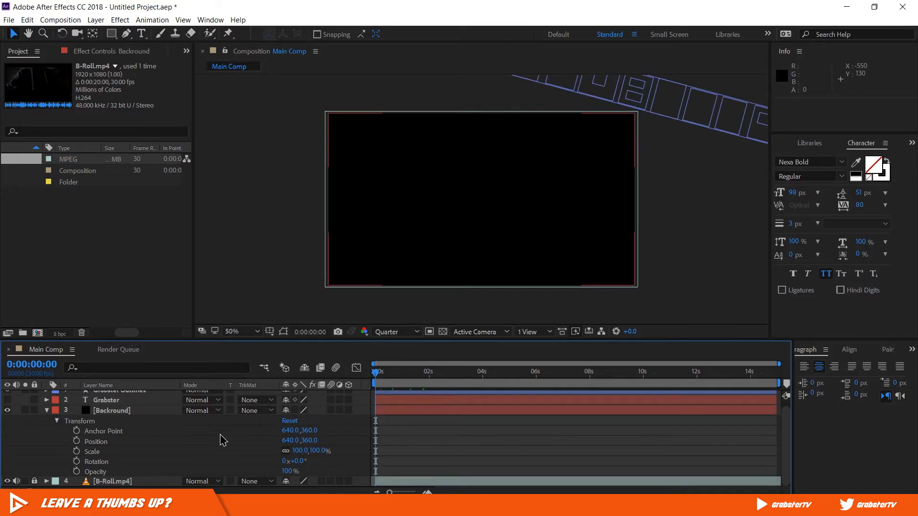
left_click(77, 473)
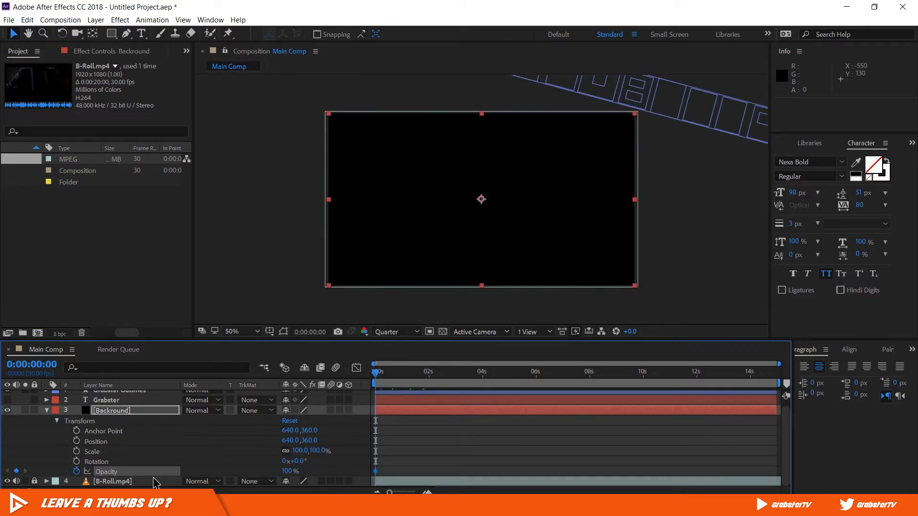
left_click_drag(287, 471, 233, 472)
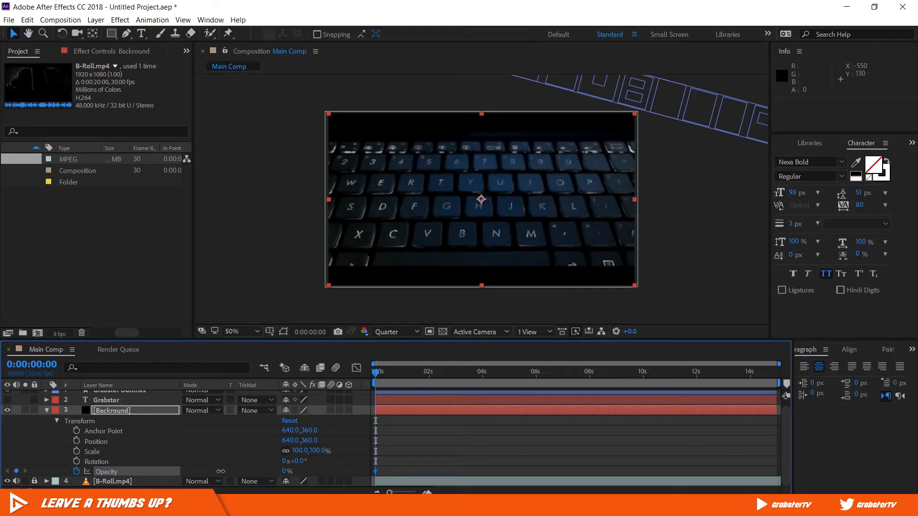
left_click(425, 474)
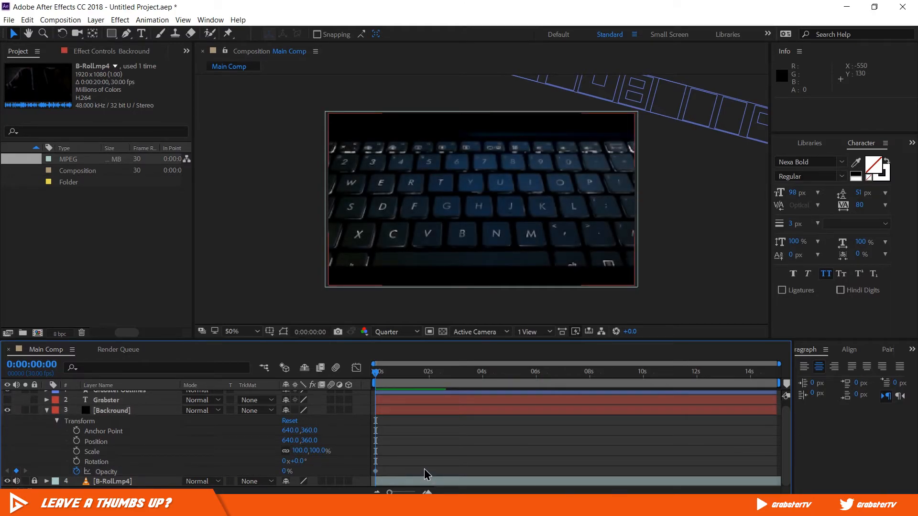
- Set the Backround solid's opacity to 60% at 0:00:01:00
key("space")
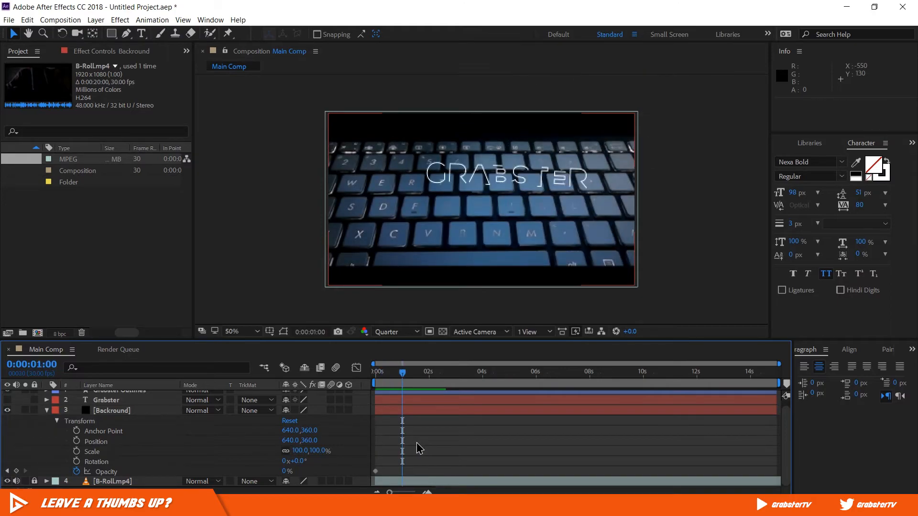
left_click(286, 472)
type("60")
key("Return")
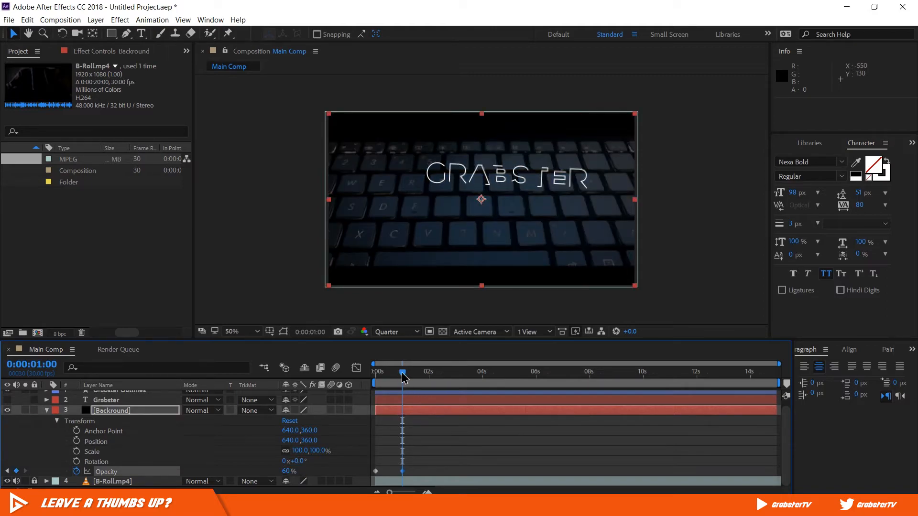
- Apply Easy Ease to both Opacity keyframes of the Backround solid, and scrub through the fade to 0:00:01:26
mouse_move(402, 373)
left_mouse_down()
mouse_move(374, 376)
mouse_move(403, 377)
left_mouse_up()
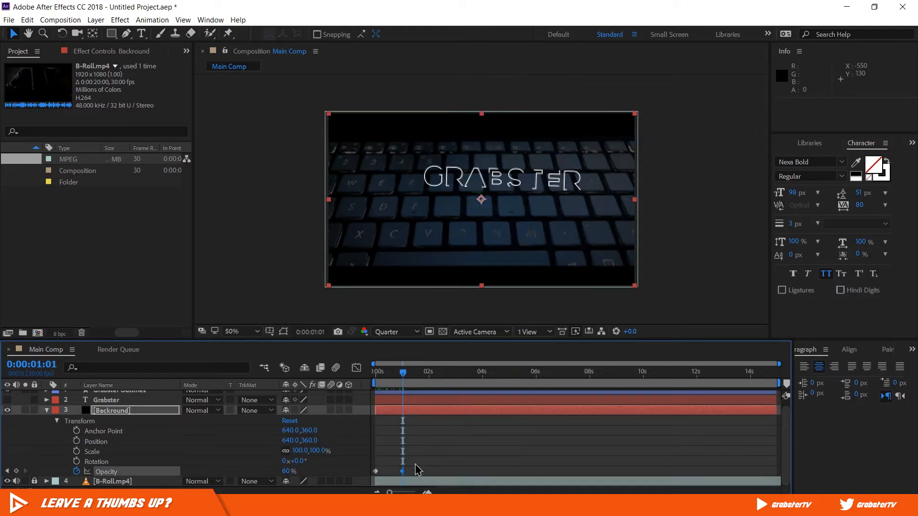
left_click_drag(415, 459, 376, 477)
right_click(378, 475)
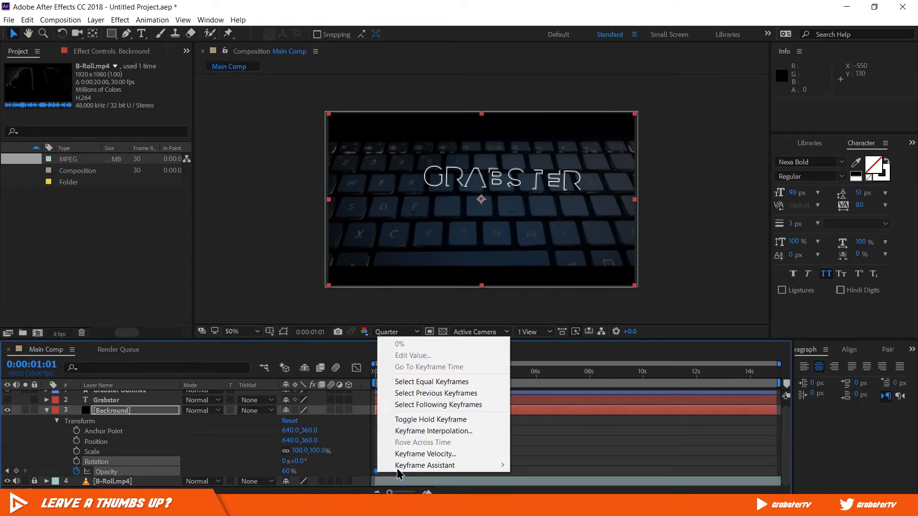
mouse_move(412, 465)
left_click(312, 402)
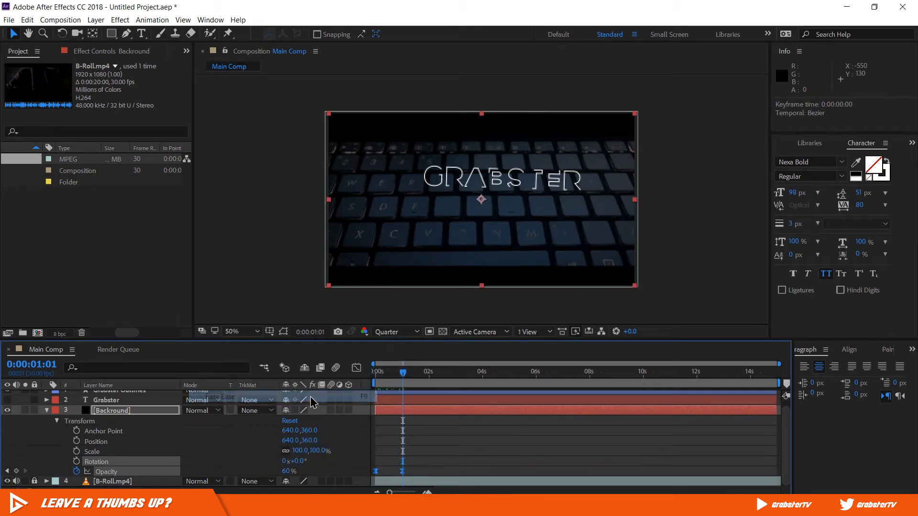
left_click_drag(391, 379, 426, 394)
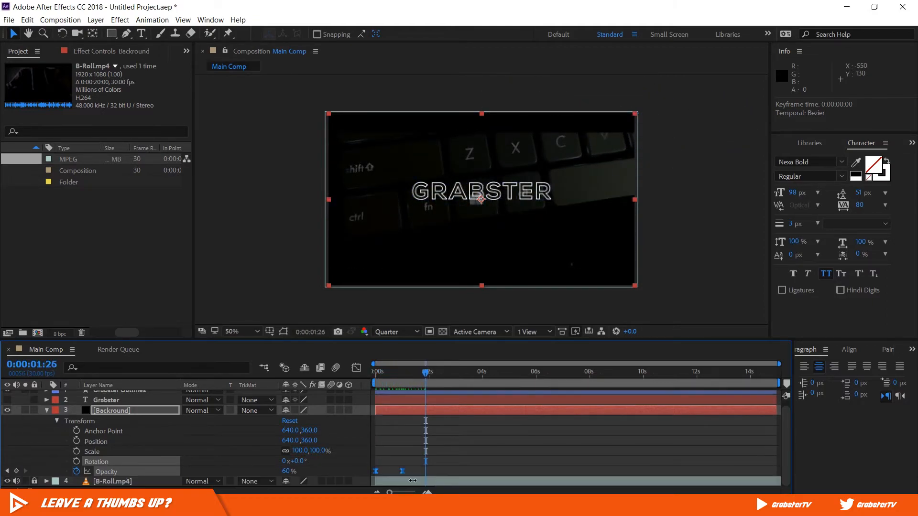
- Trim the start of the B-Roll.mp4 footage, shift it to begin at 0:00:00:00, and lock its layer again
left_click(422, 481)
mouse_move(376, 482)
left_mouse_down()
mouse_move(420, 485)
mouse_move(390, 484)
left_mouse_up()
left_click(34, 481)
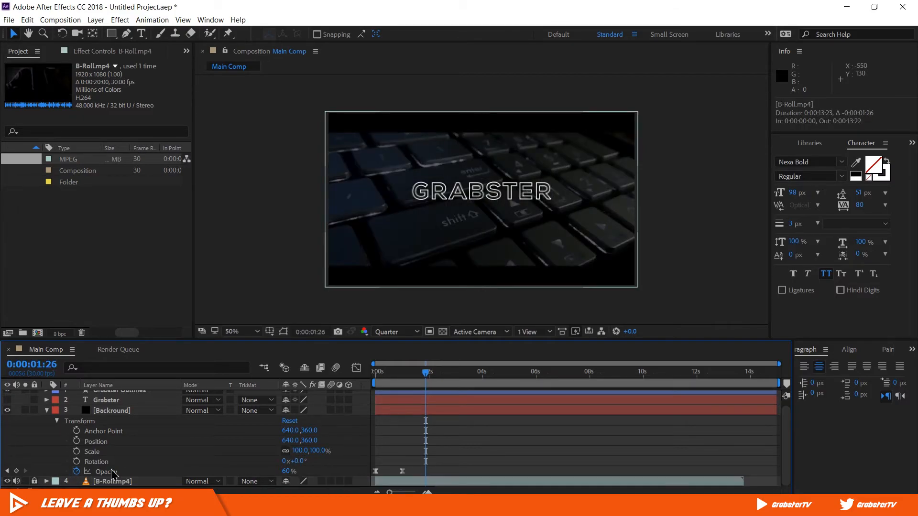
- Add an Opacity keyframe holding 60% to the Backround solid at 0:00:04:00
left_click_drag(387, 375, 446, 398)
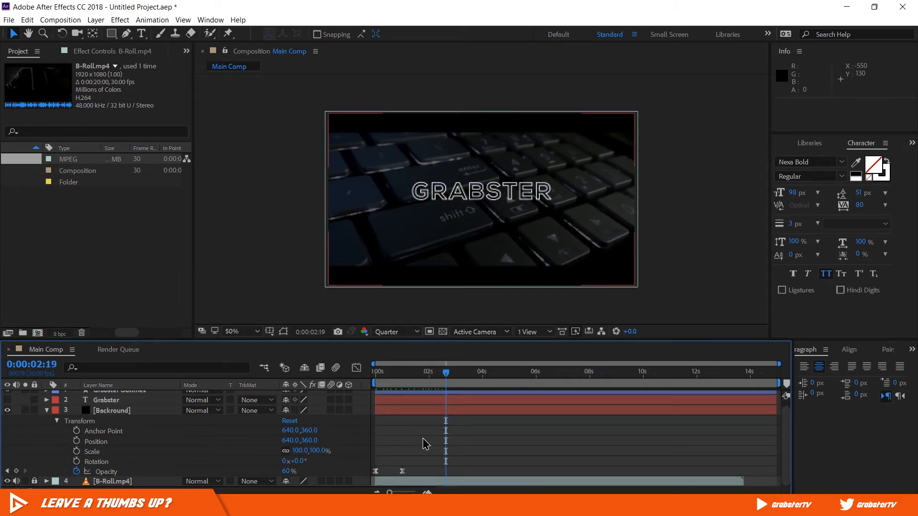
left_click_drag(447, 374, 483, 377)
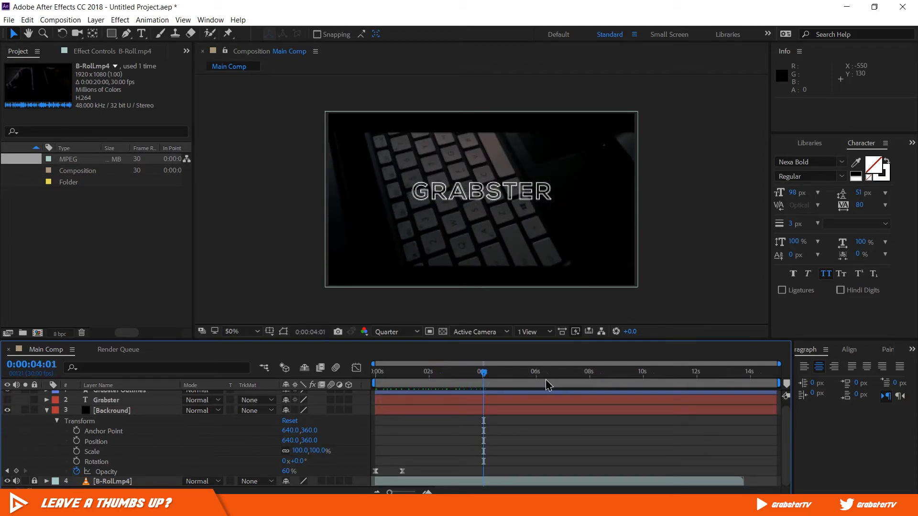
key("Page_Up")
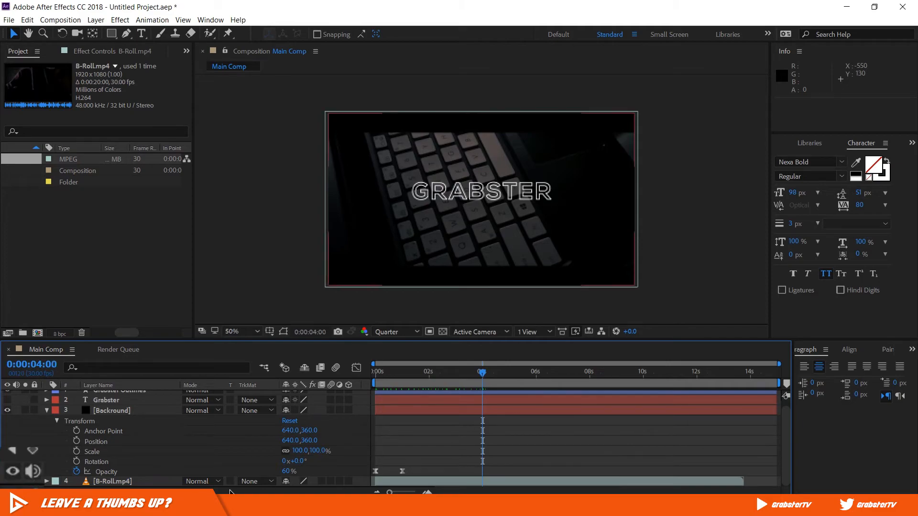
left_click(32, 449)
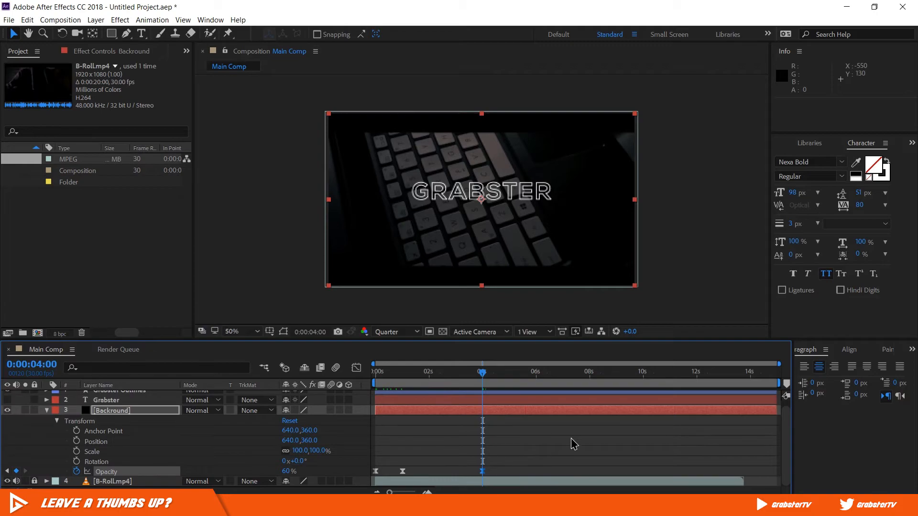
- Set the Backround solid's opacity to 0% at 0:00:04:20 and scrub back through the fade-out to 0:00:04:00
left_click(494, 450)
key("space")
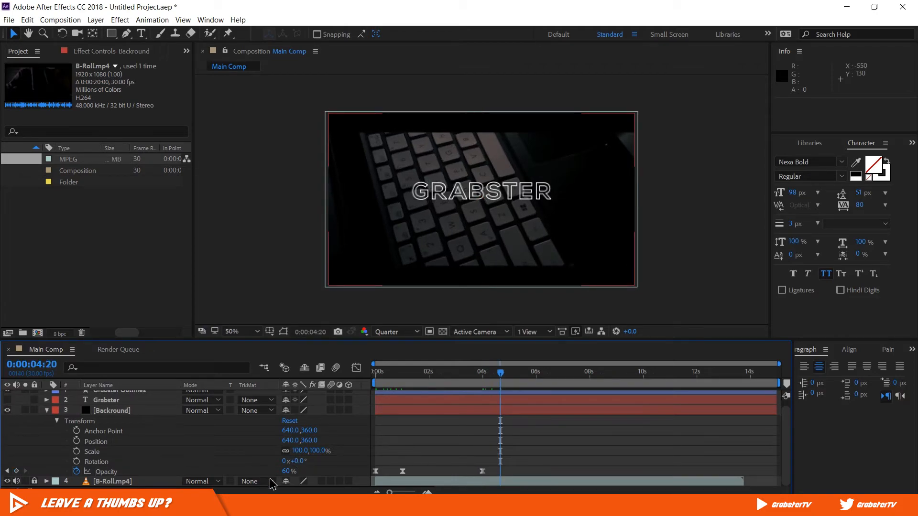
left_click_drag(280, 473, 218, 475)
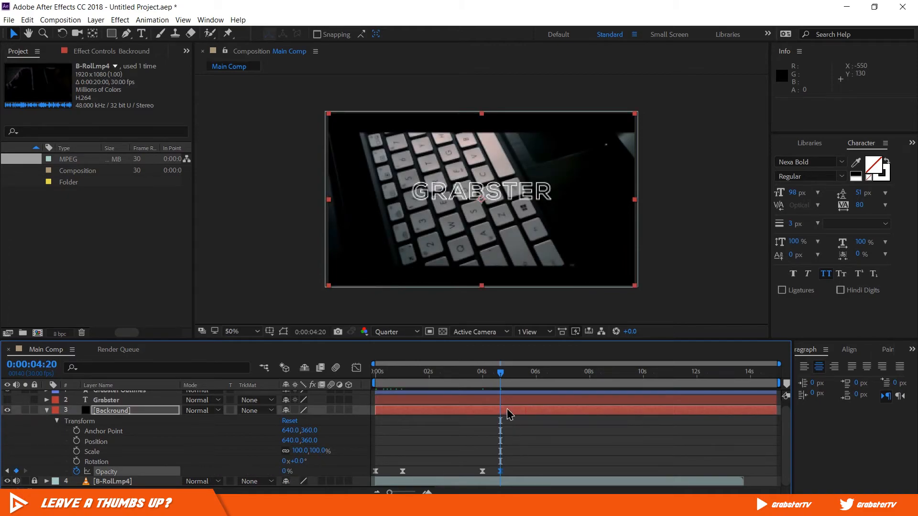
left_click_drag(500, 377, 483, 378)
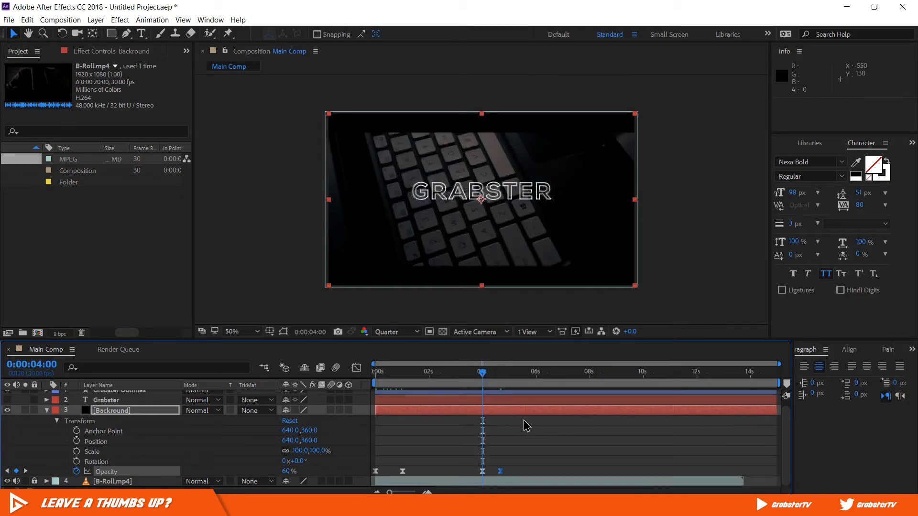
left_click(535, 439)
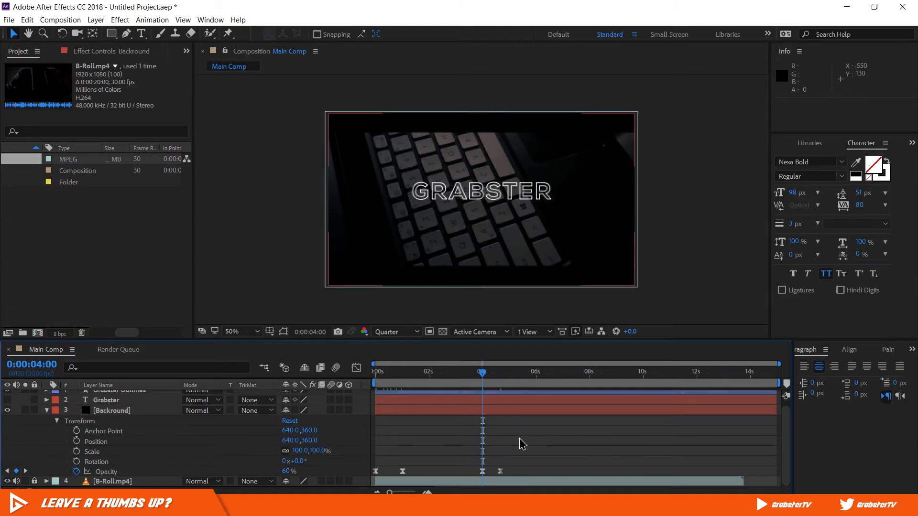
- Add a 100% keyframe to the Trim Paths End value of the Grabster Outlines layer at 0:00:04:00
left_click(48, 411)
left_click(47, 395)
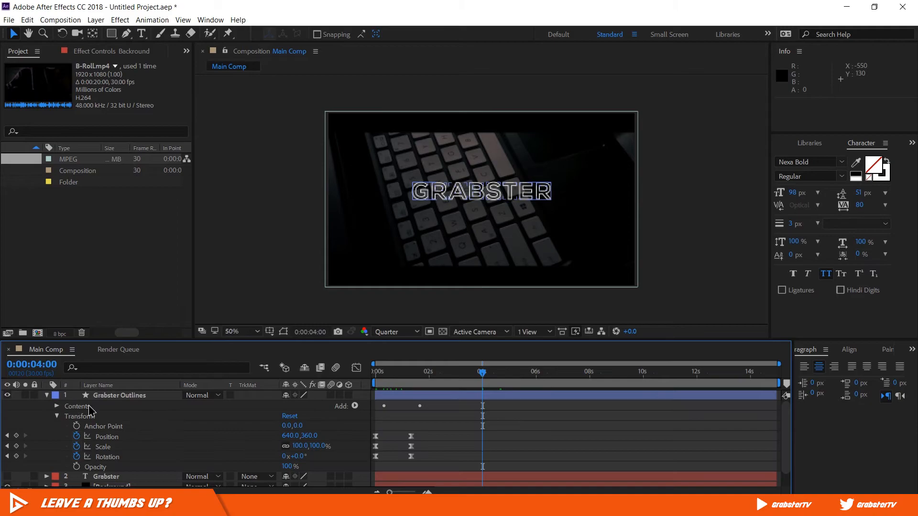
left_click(57, 416)
left_click(57, 406)
scroll(674, 416, "down", 3)
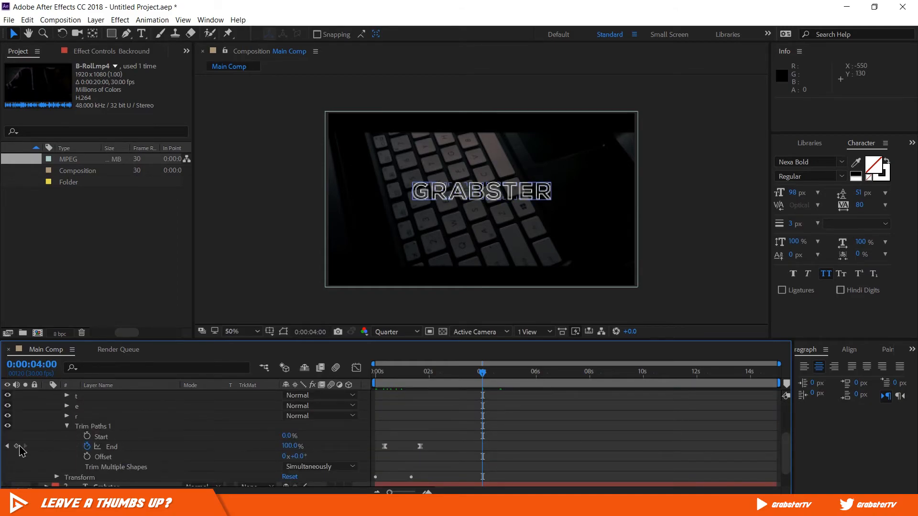
left_click(19, 445)
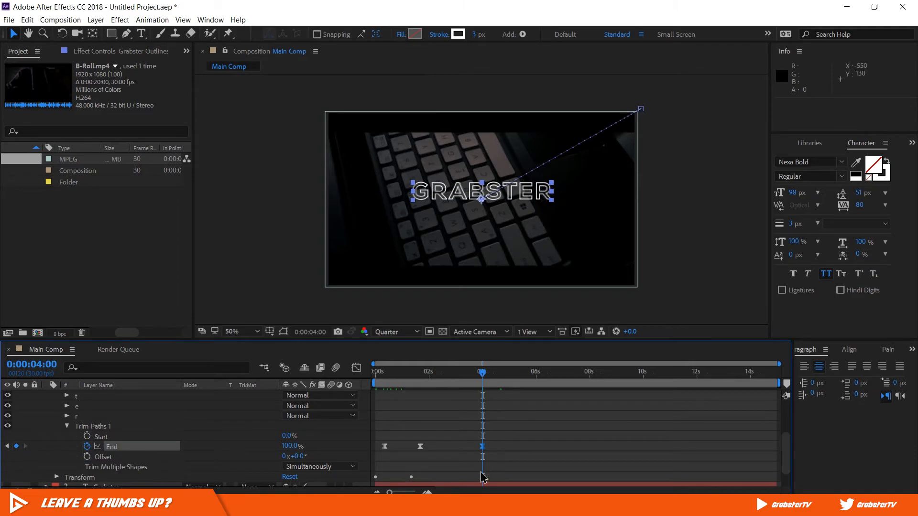
- Set the Trim Paths End value of Grabster Outlines to 0% at 0:00:04:20
key("space")
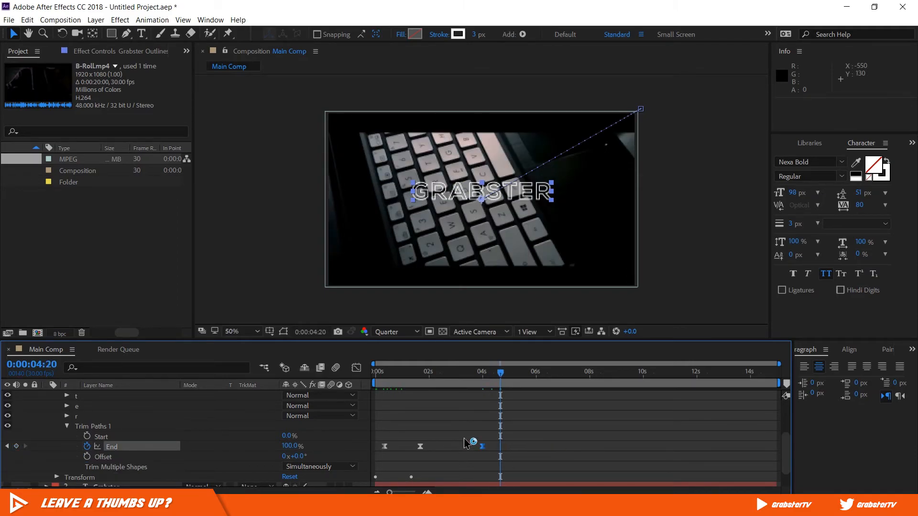
left_click_drag(289, 446, 214, 453)
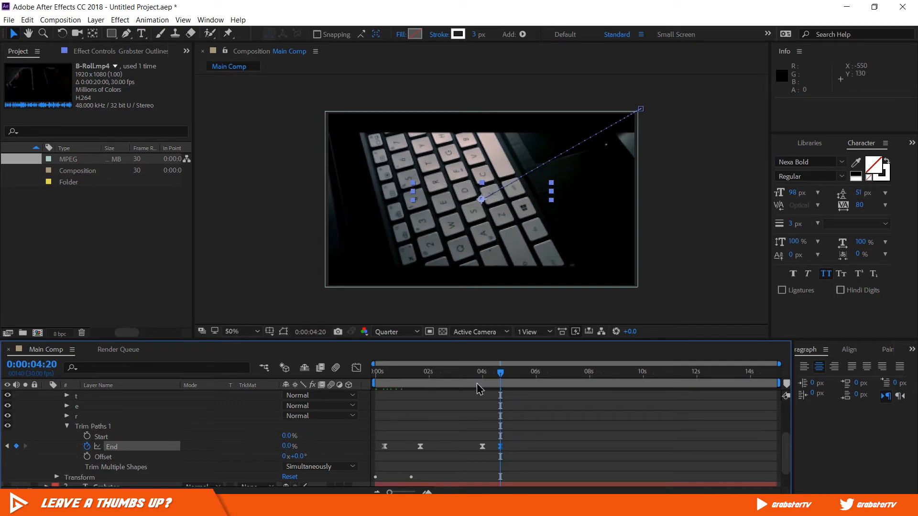
- Shorten the composition's work area to end at 0:00:04:28, just after the title has disappeared
mouse_move(492, 373)
left_mouse_down()
mouse_move(482, 377)
mouse_move(507, 376)
left_mouse_up()
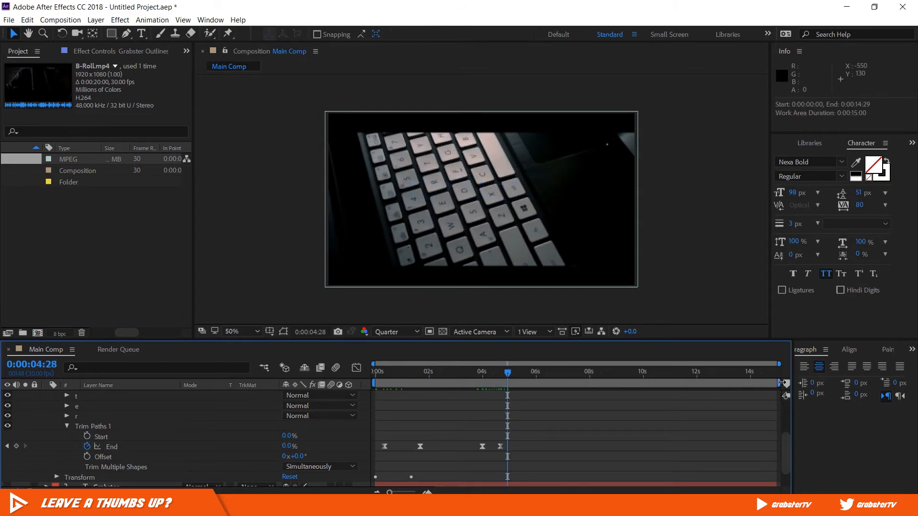
left_click_drag(778, 380, 510, 389)
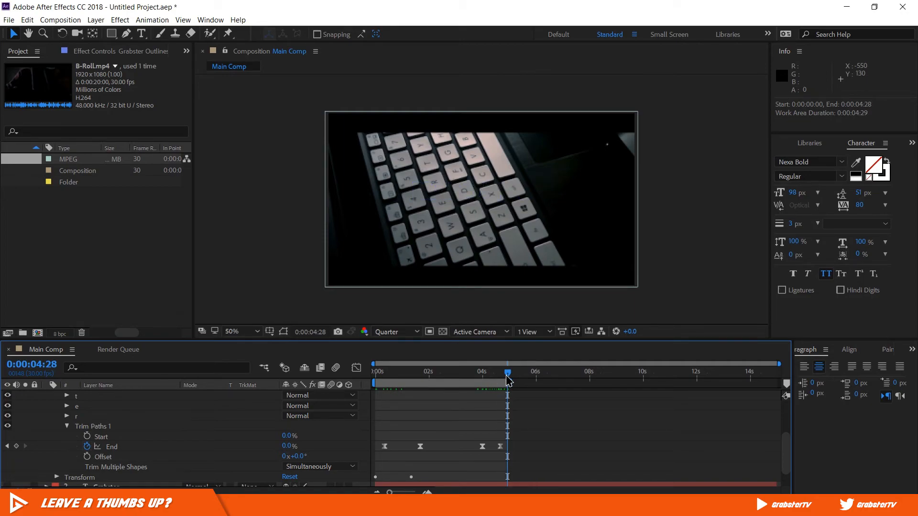
left_click_drag(508, 376, 517, 403)
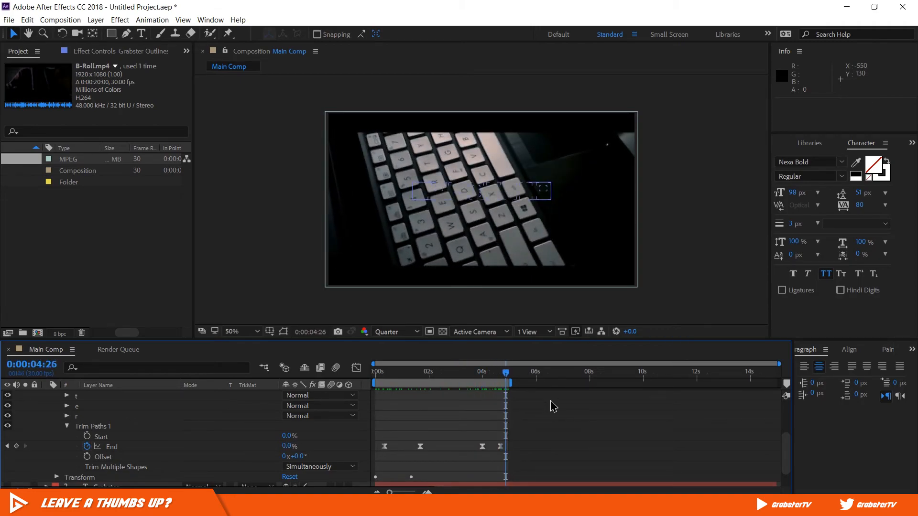
- Collapse the Grabster Outlines layer, unlock the B-Roll.mp4 layer and delete it from Main Comp
scroll(83, 414, "up", 3)
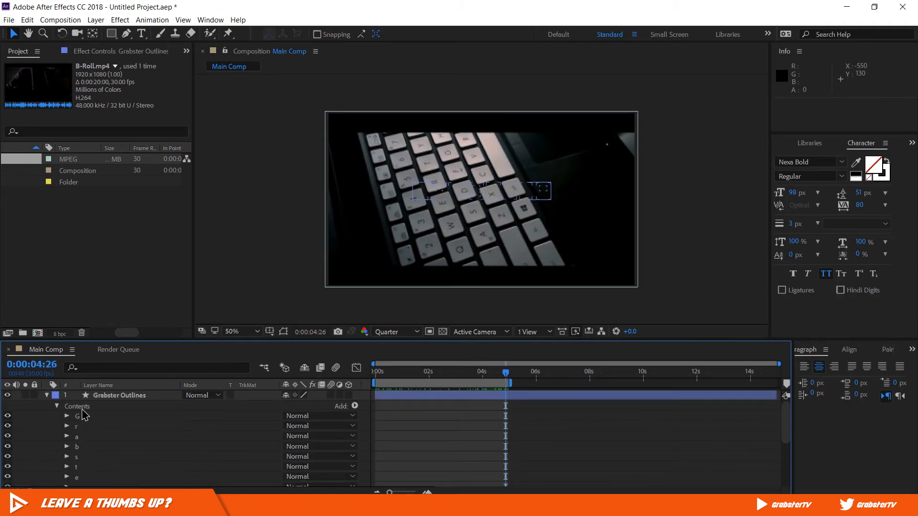
left_click(46, 395)
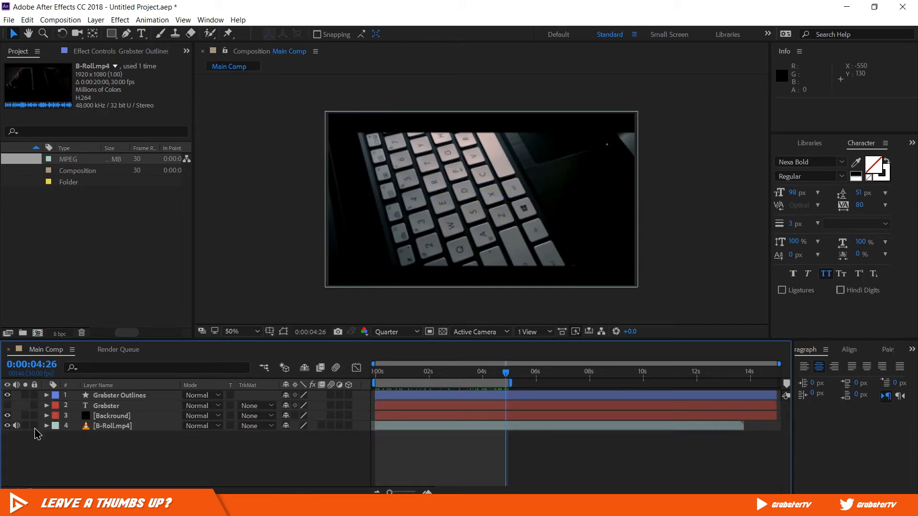
left_click(115, 426)
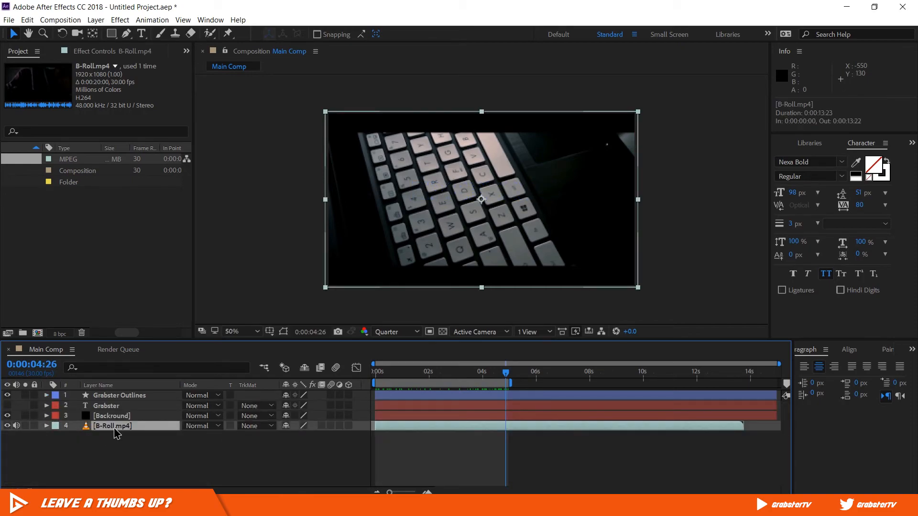
key("Delete")
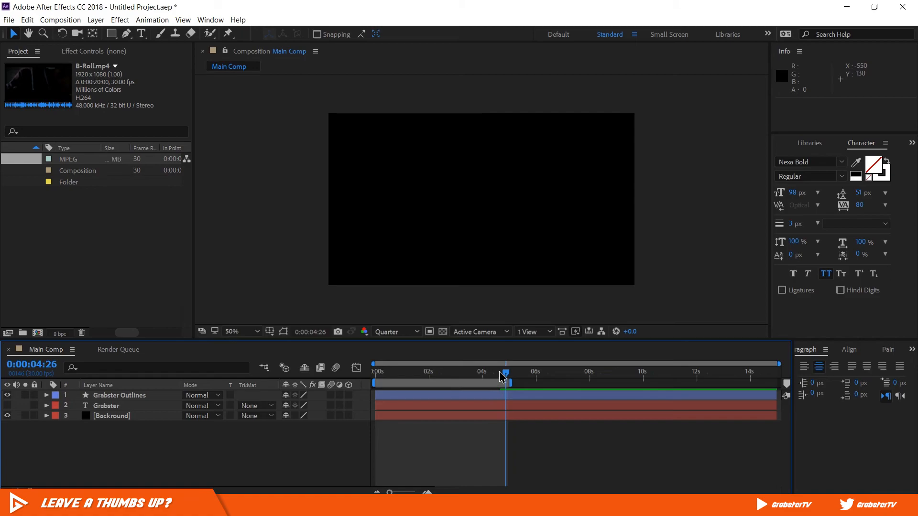
- Turn on the transparency grid and scrub through the title animation to check it against a transparent background
left_click_drag(502, 376, 487, 375)
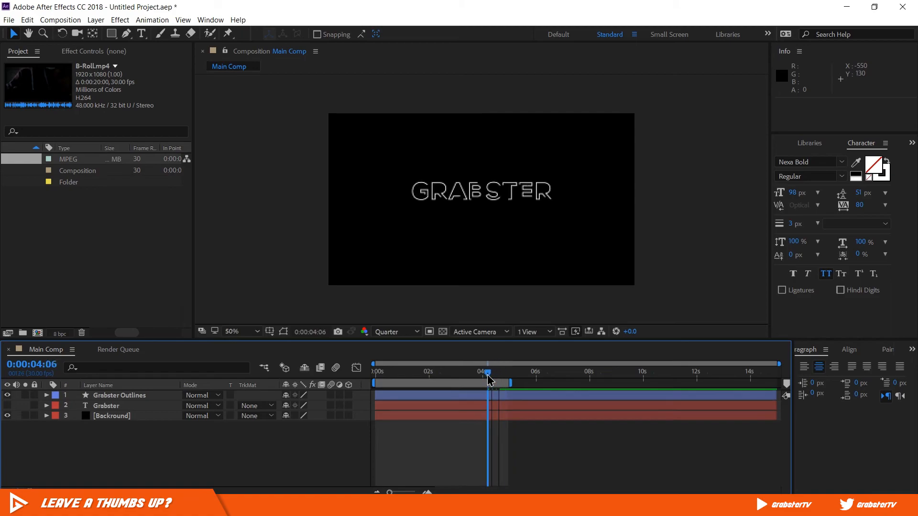
left_click(443, 331)
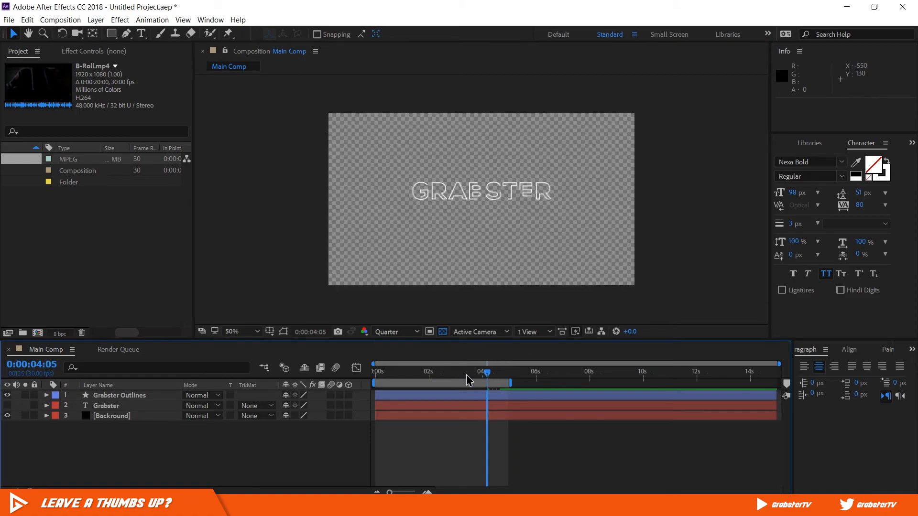
left_click_drag(466, 374, 406, 372)
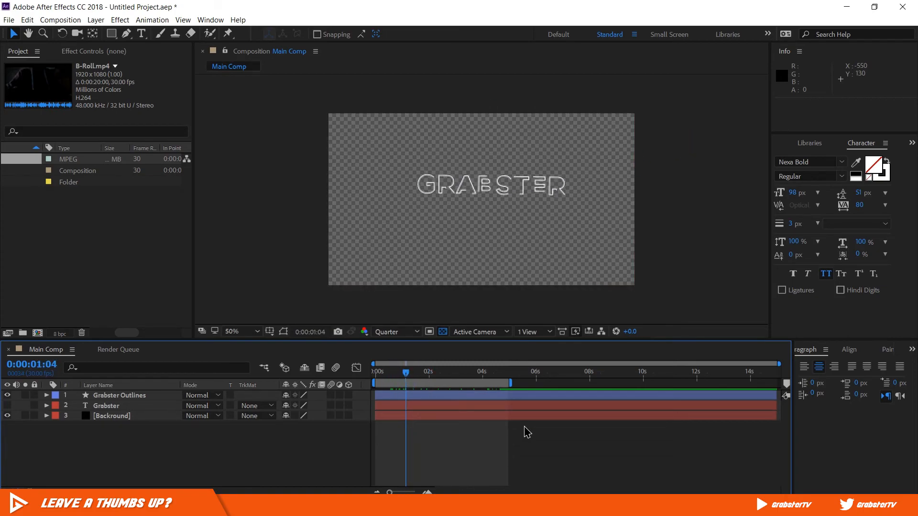
- Add Main Comp to the Render Queue for export
left_click(7, 20)
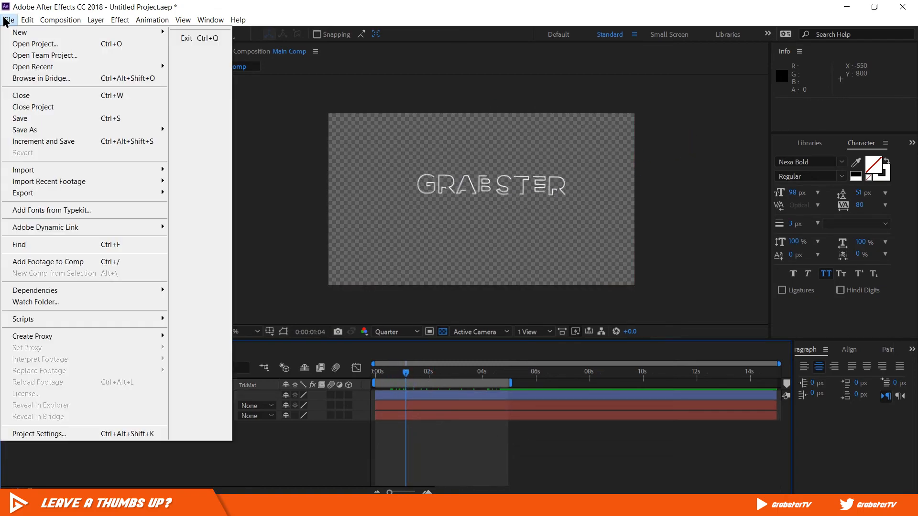
mouse_move(139, 194)
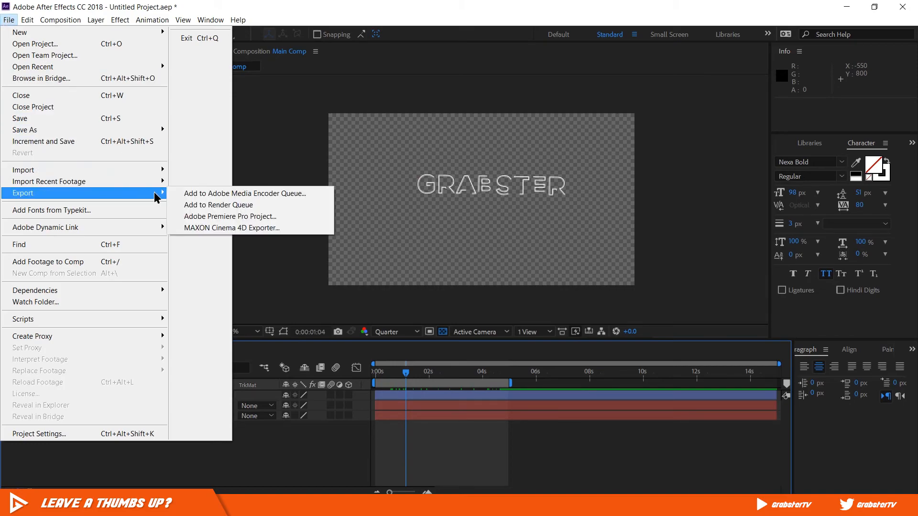
left_click(314, 207)
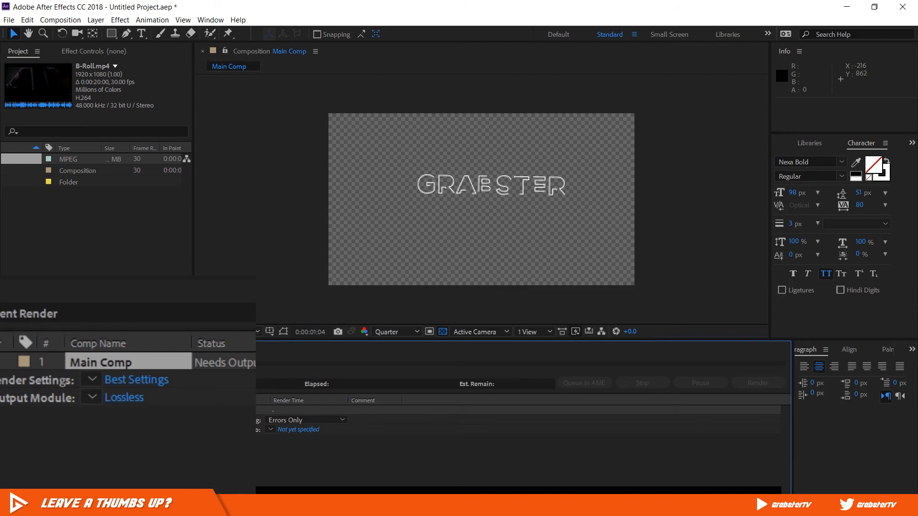
left_click(205, 452)
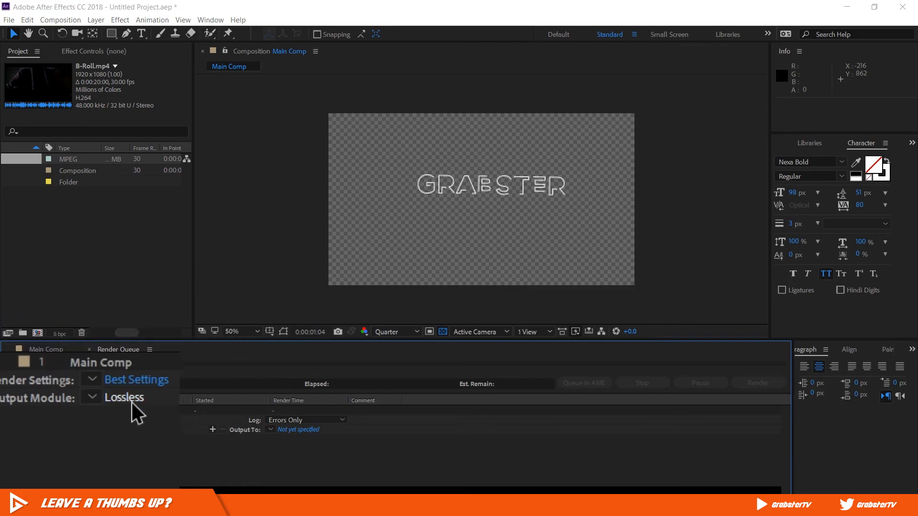
- Configure the output module of Main Comp for QuickTime format with RGB + Alpha channels
left_click(98, 430)
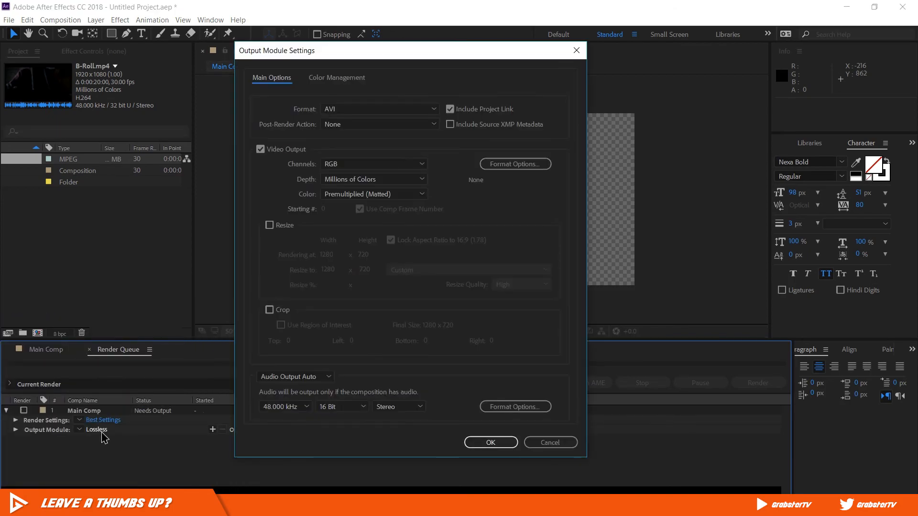
left_click(405, 108)
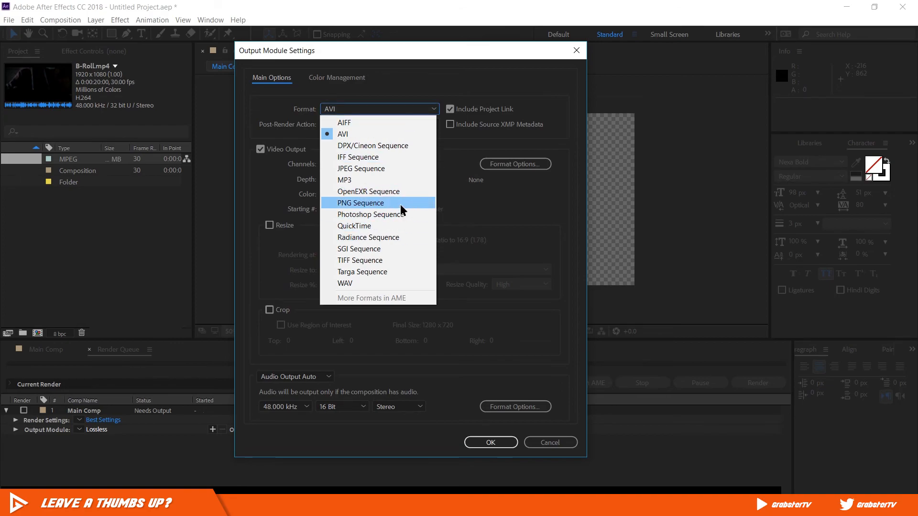
left_click(401, 225)
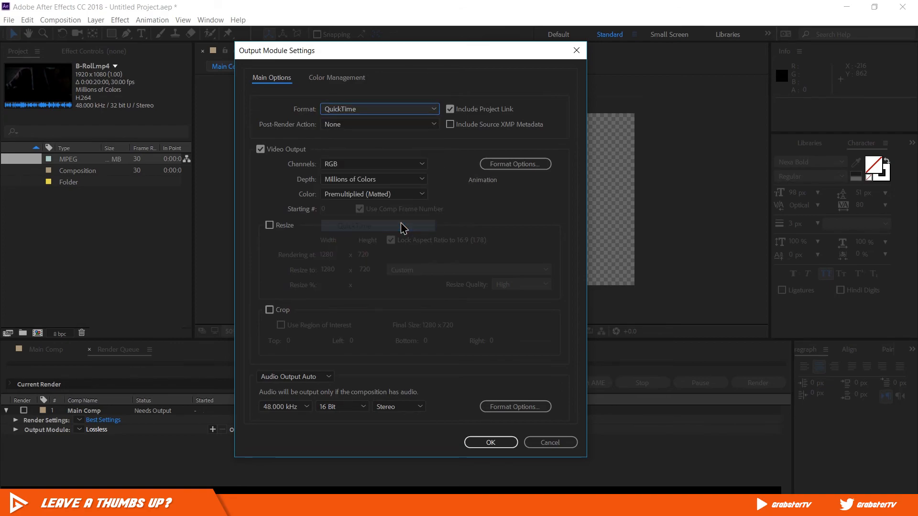
left_click(405, 166)
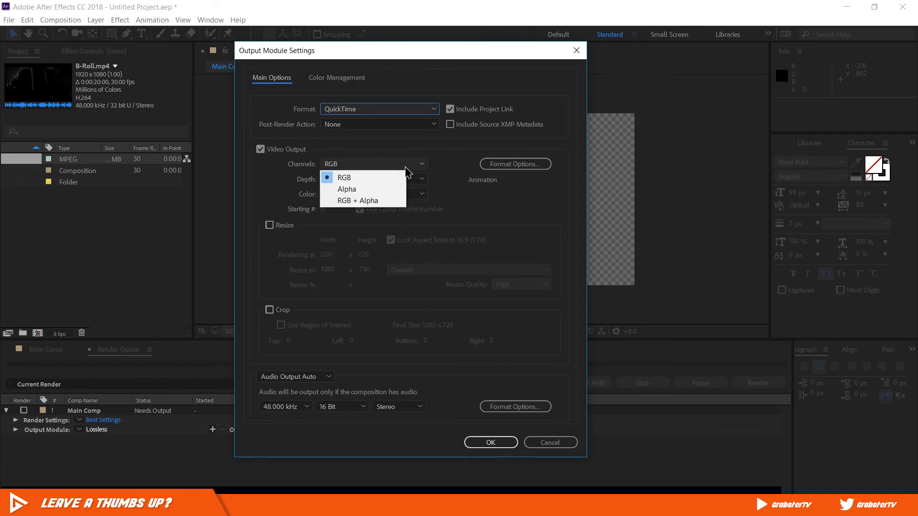
left_click(390, 202)
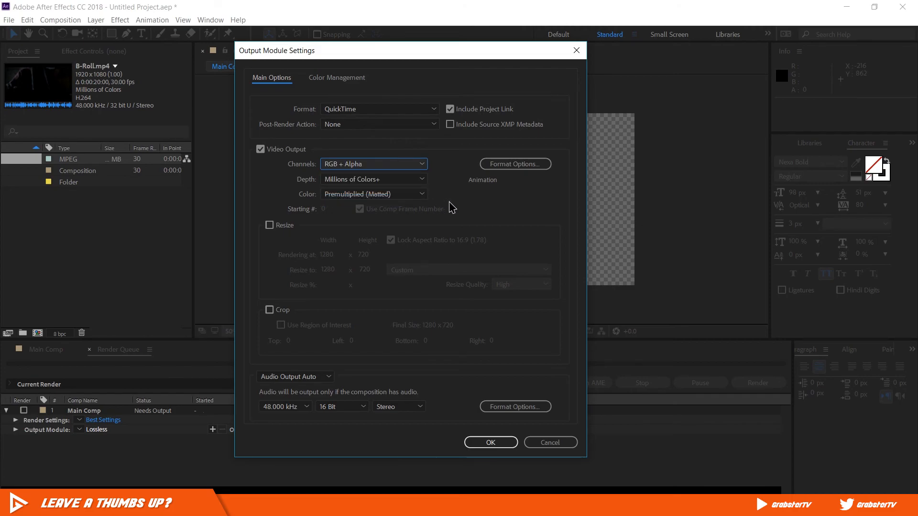
left_click(486, 441)
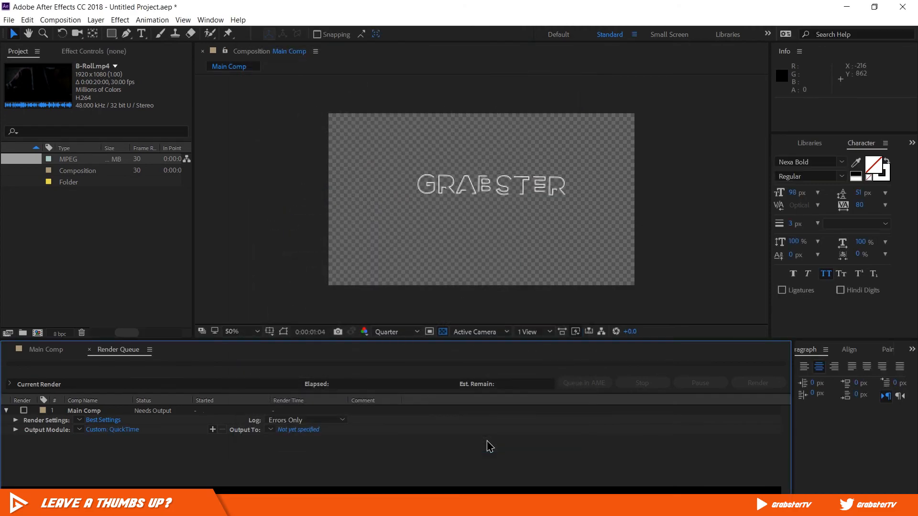
- Name the output movie Intro in the Video Files folder and start the render
left_click(298, 429)
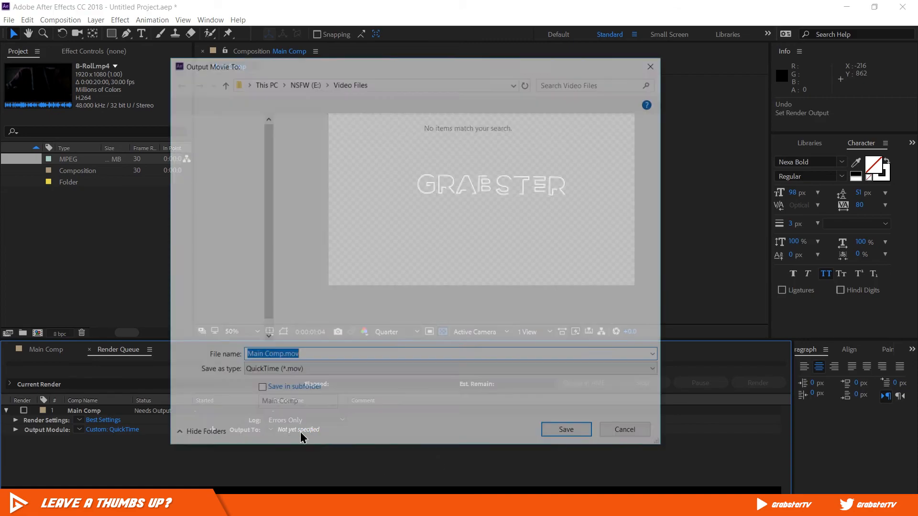
type("Intro")
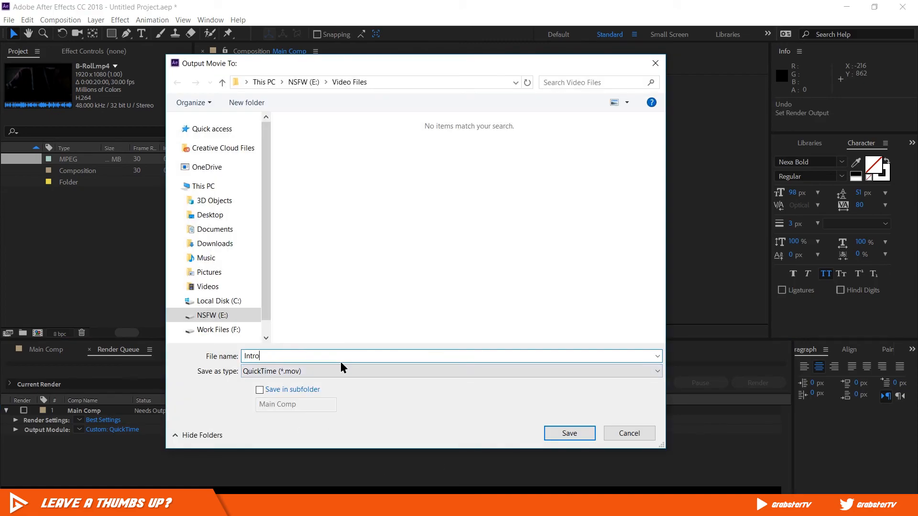
left_click(578, 429)
left_click(758, 383)
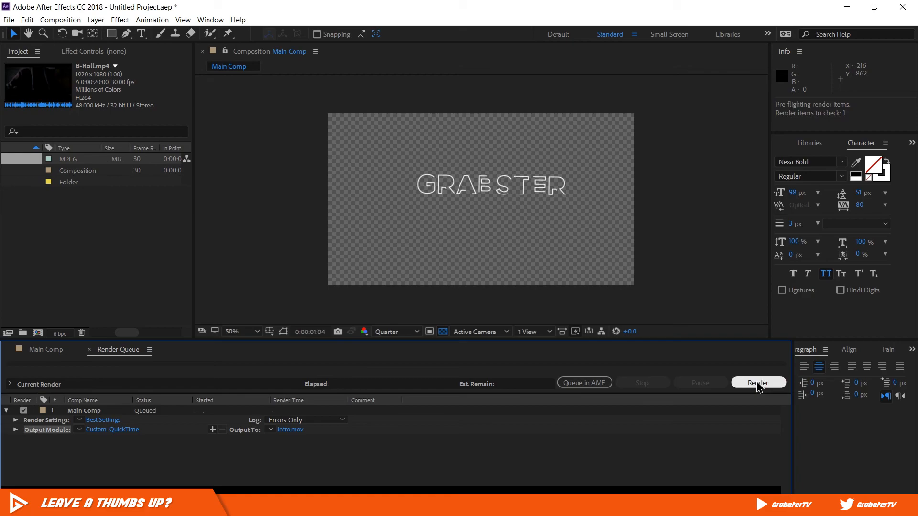